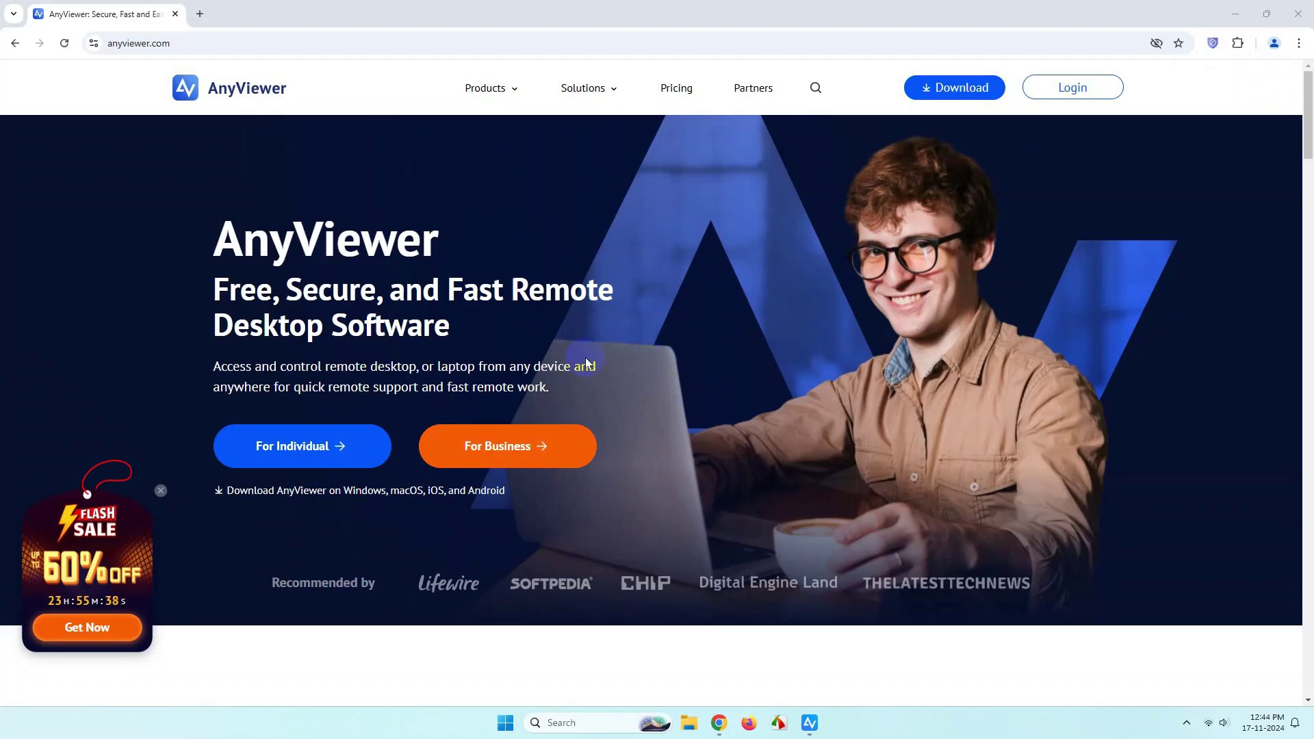
# Step: Browse the AnyViewer homepage features: Remote Access, Remote Game, Remote File Transfer, Mobile Access and Mirror Screen
pyautogui.moveTo(182, 240); pyautogui.dragTo(445, 244)
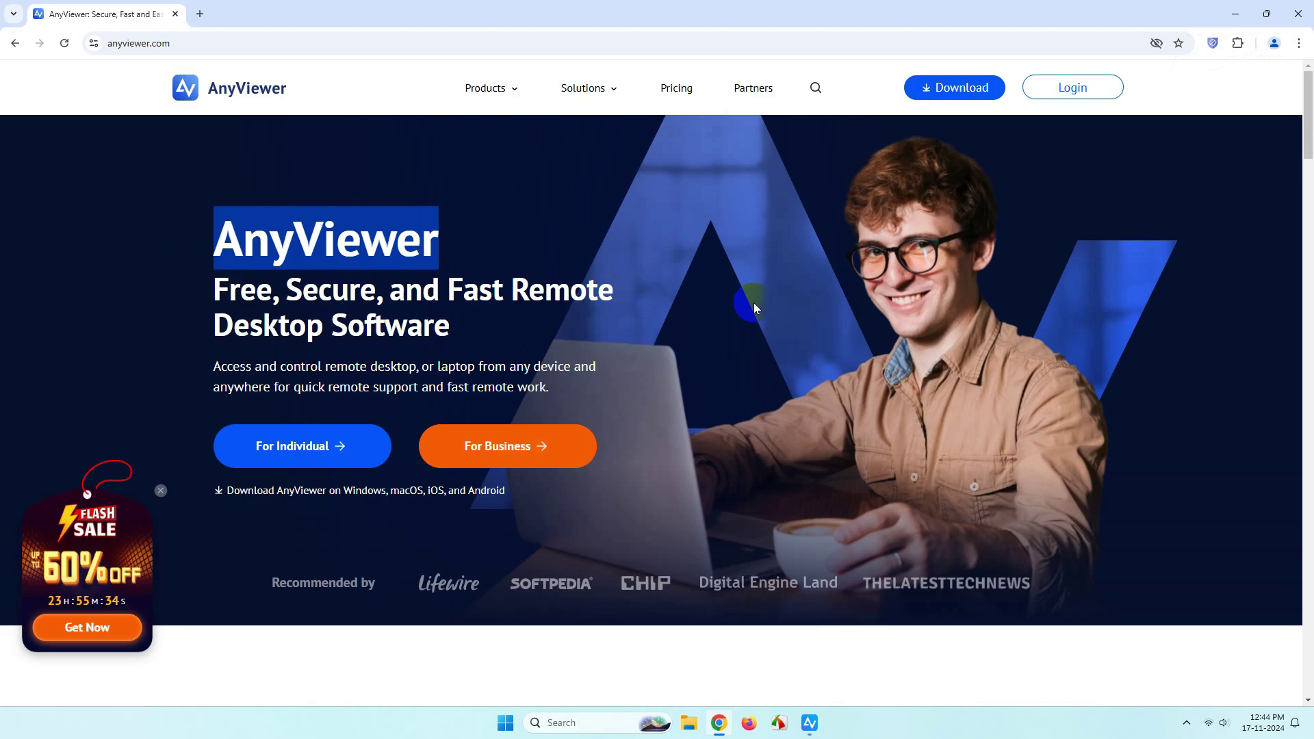
pyautogui.scroll(-5, 755, 307)
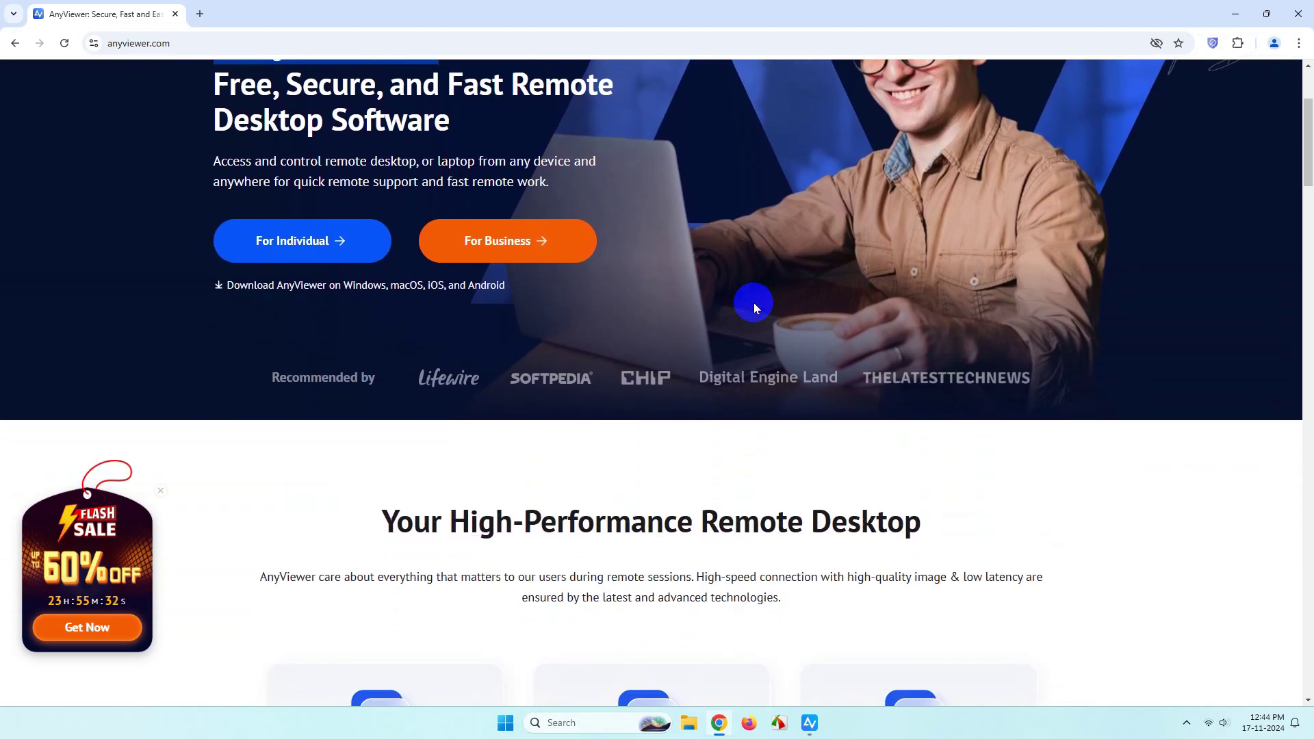
pyautogui.scroll(-3, 754, 302)
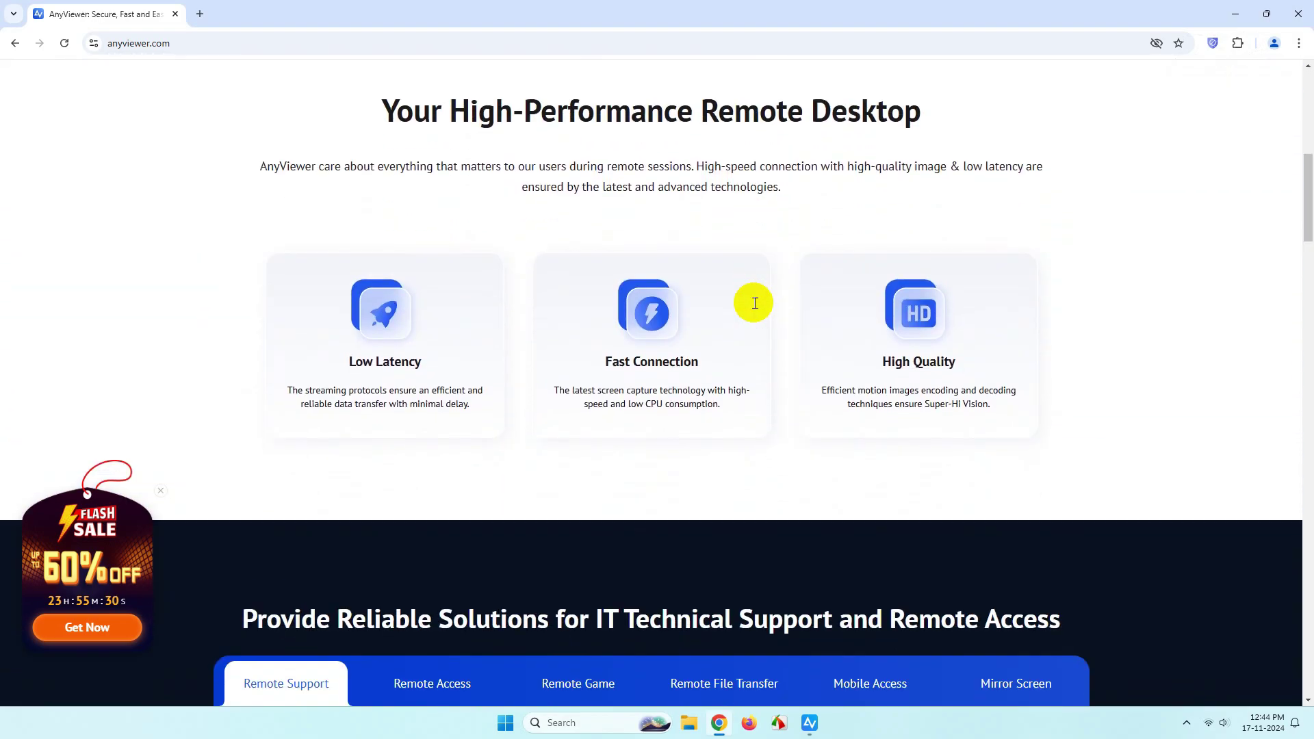
pyautogui.scroll(-3, 754, 302)
pyautogui.scroll(-5, 753, 303)
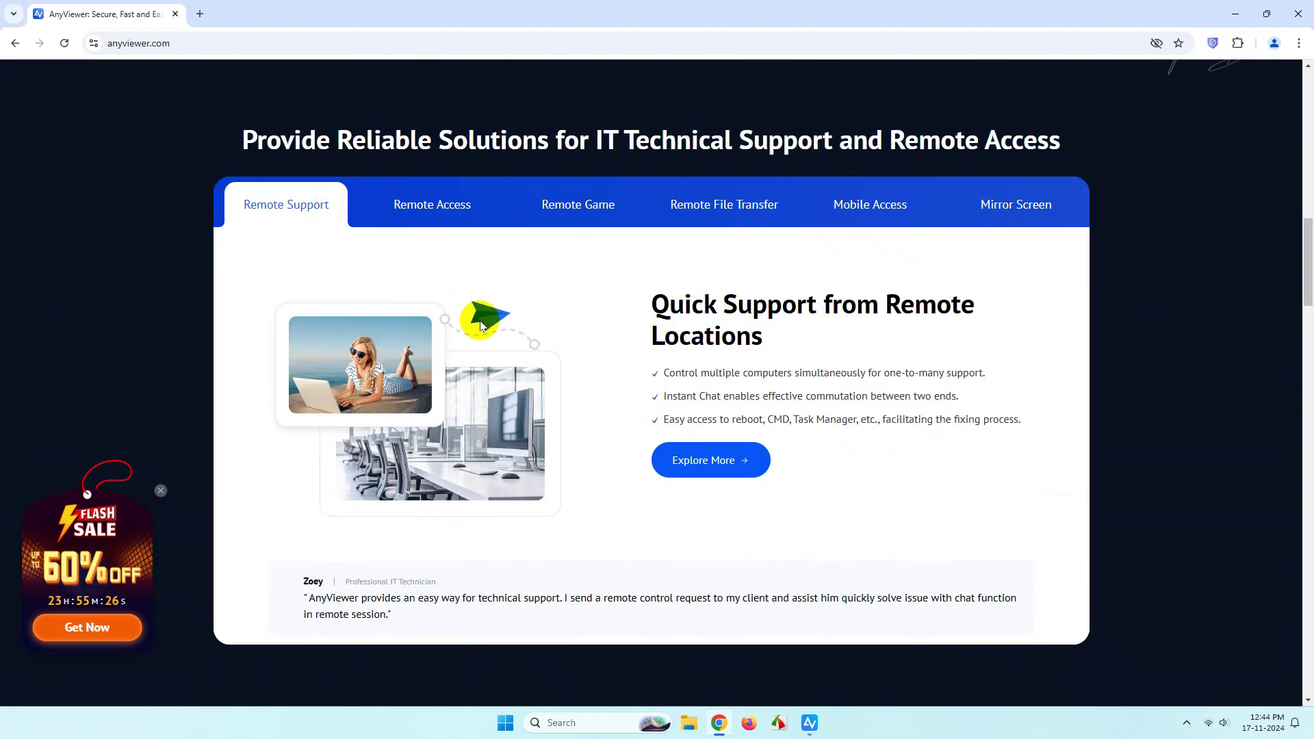
pyautogui.click(433, 229)
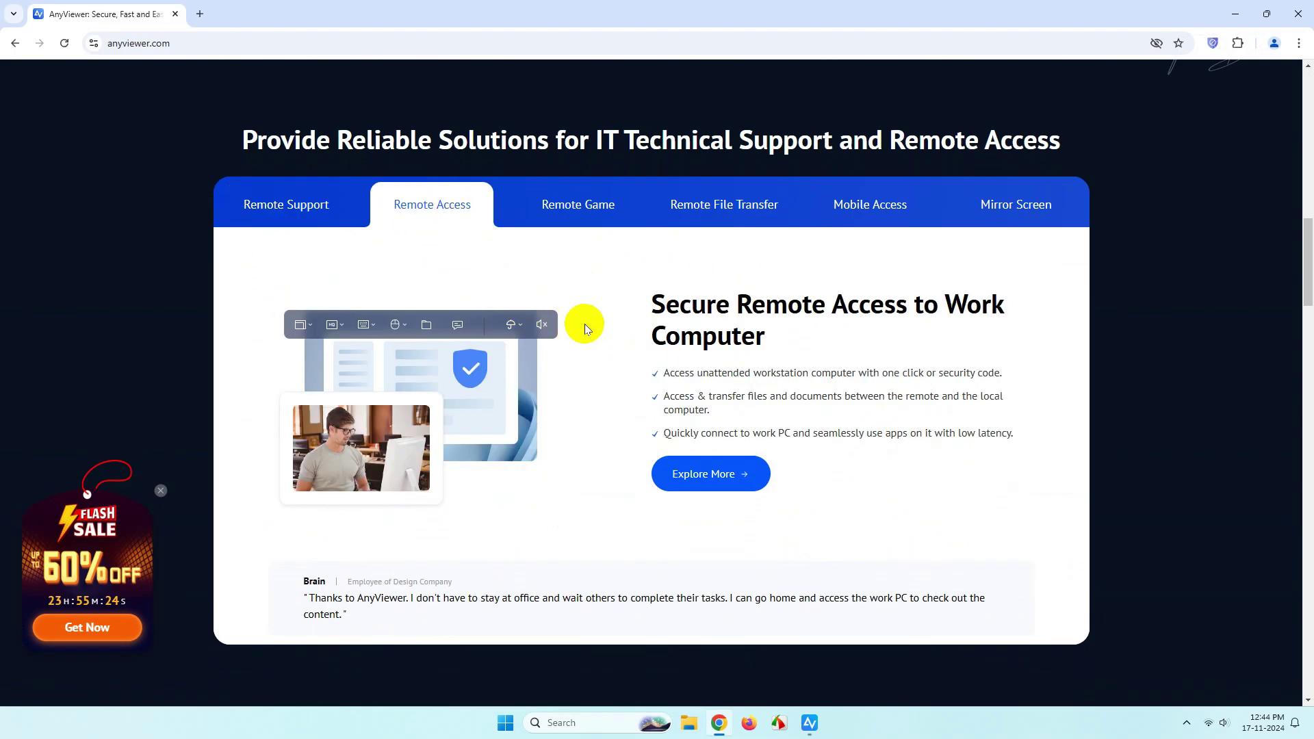
pyautogui.click(587, 207)
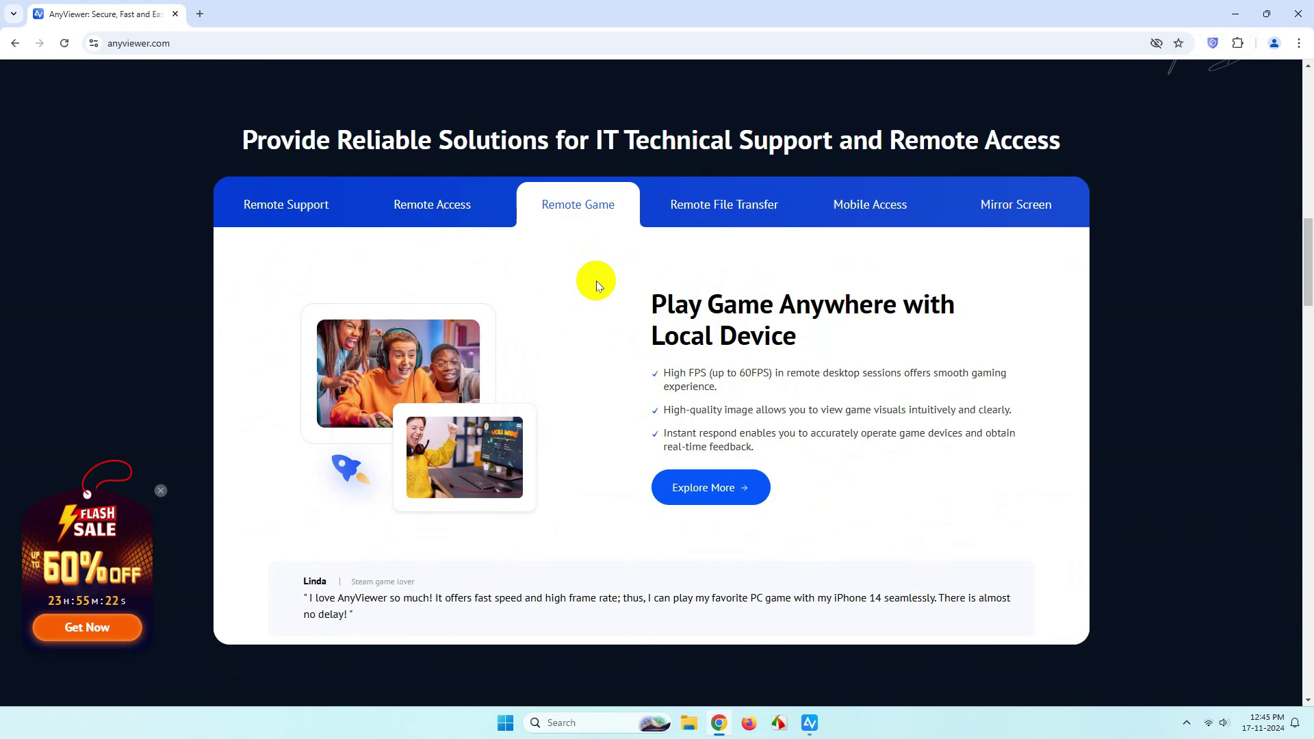
pyautogui.click(721, 204)
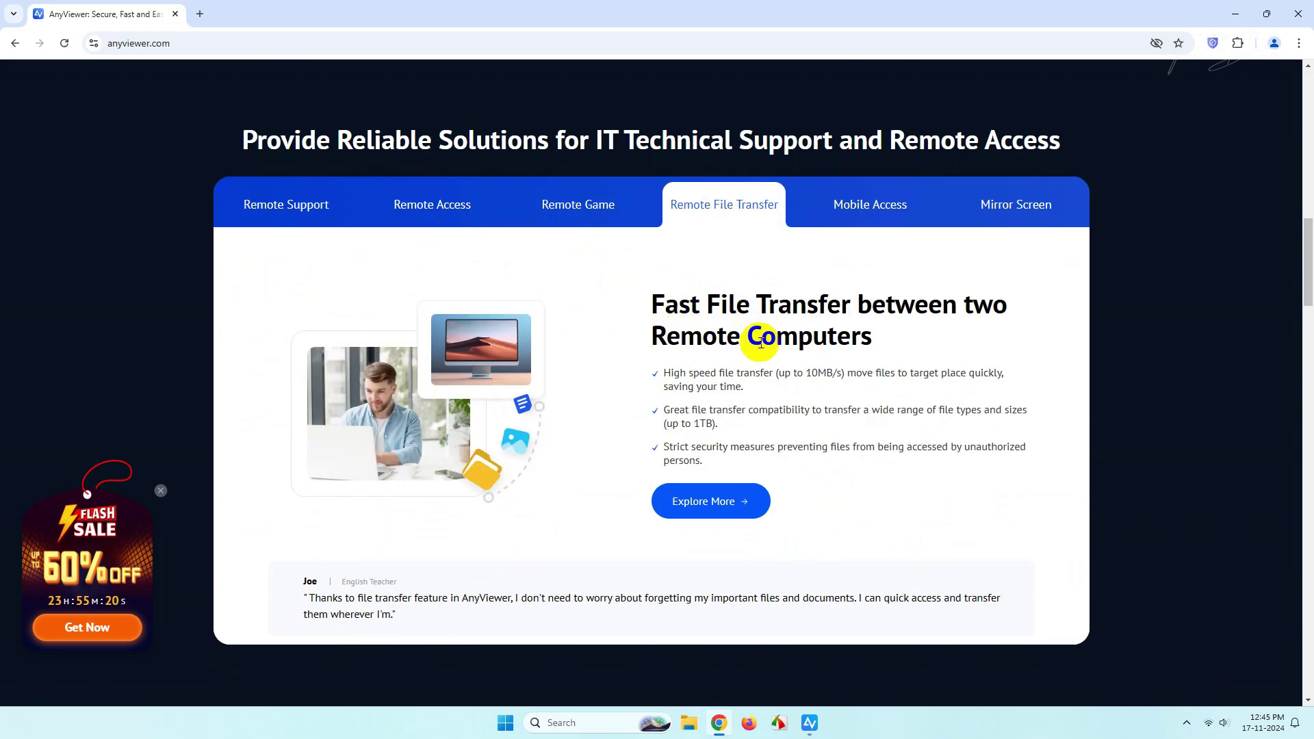
pyautogui.click(873, 220)
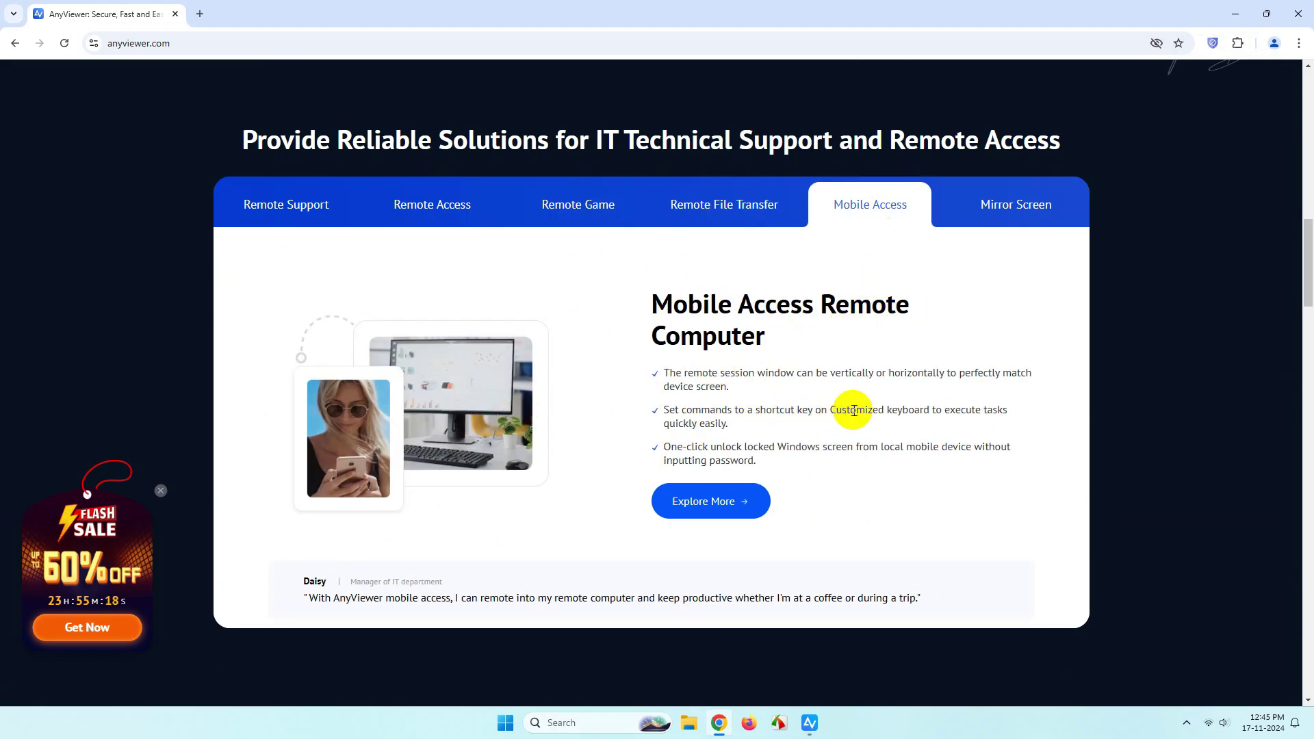
pyautogui.click(1004, 207)
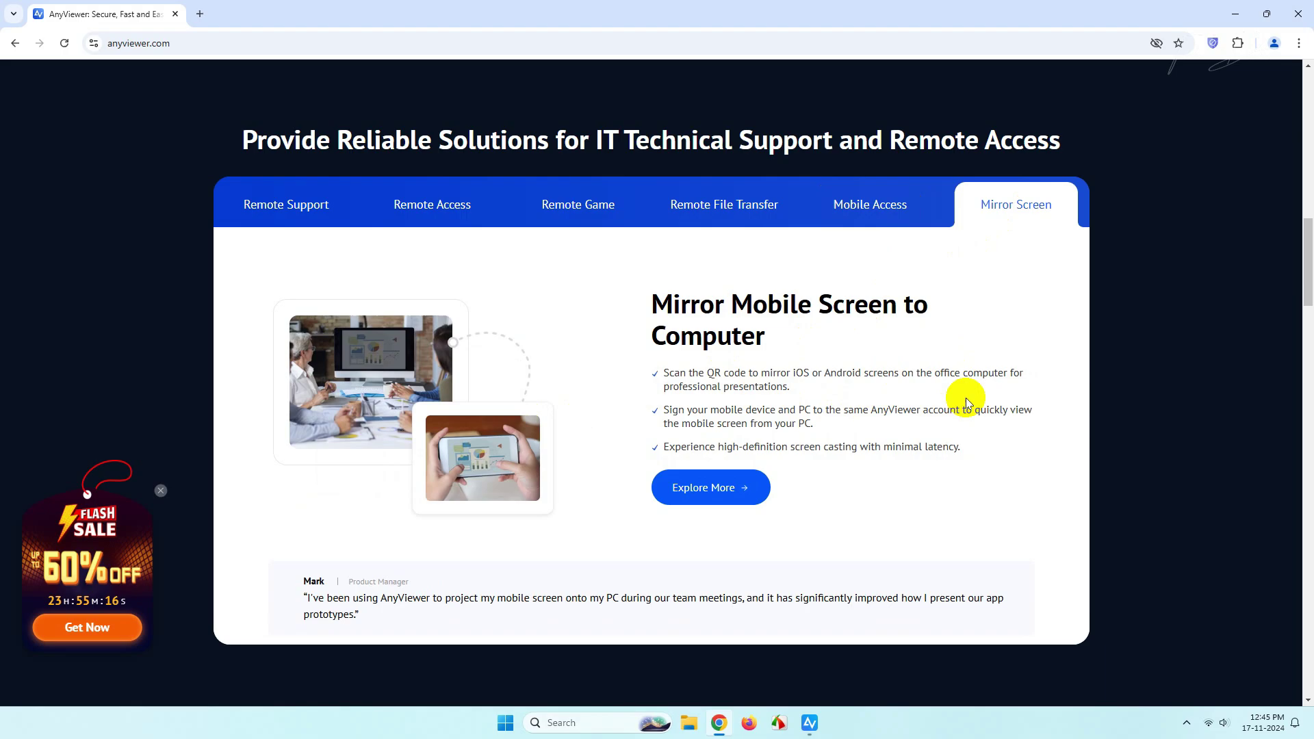
pyautogui.scroll(15, 968, 403)
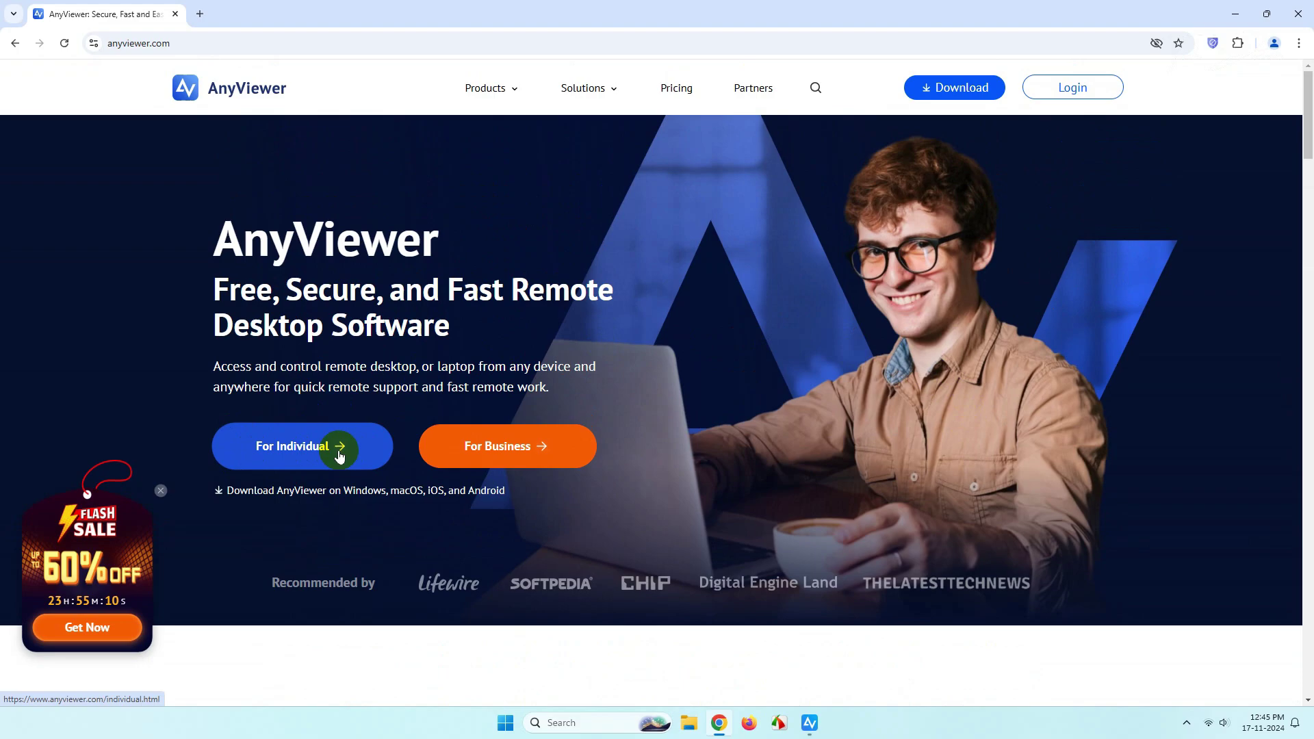
# Step: Open the For Individual page, then minimize Chrome to reveal the AnyViewer desktop app
pyautogui.click(340, 454)
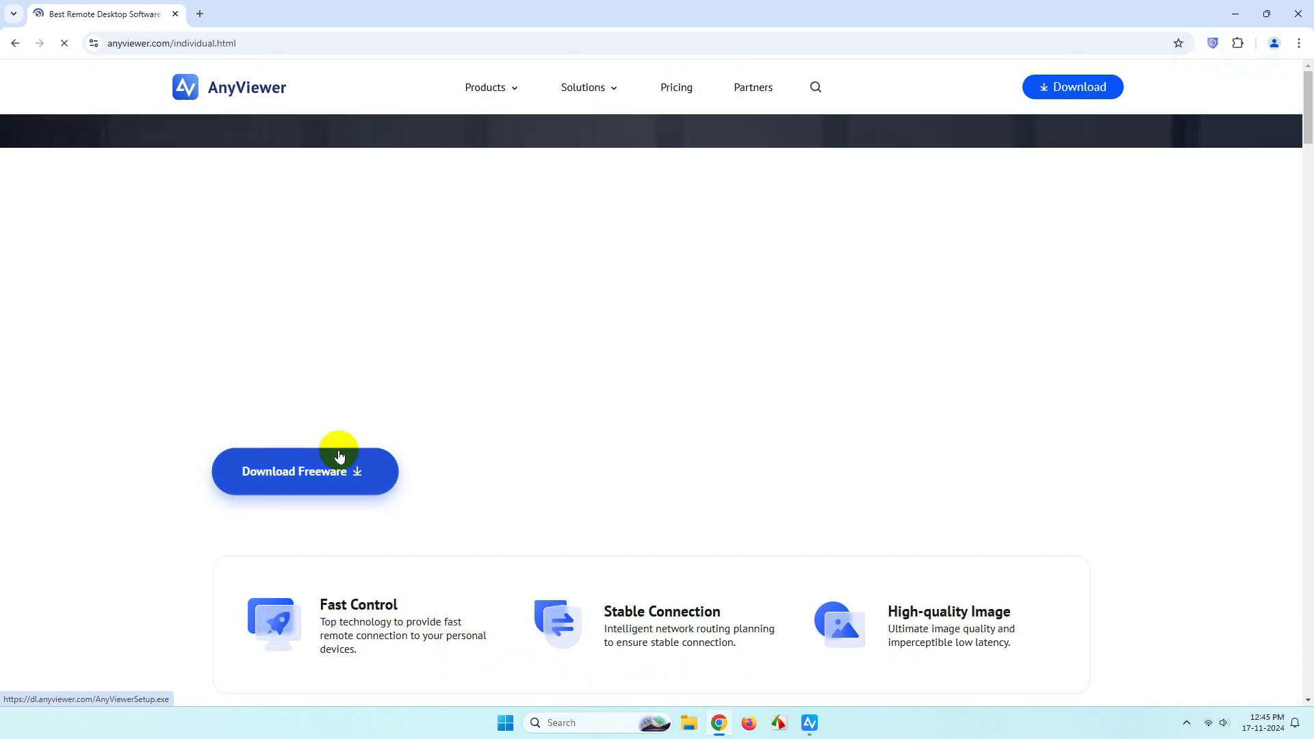
pyautogui.scroll(-2, 411, 432)
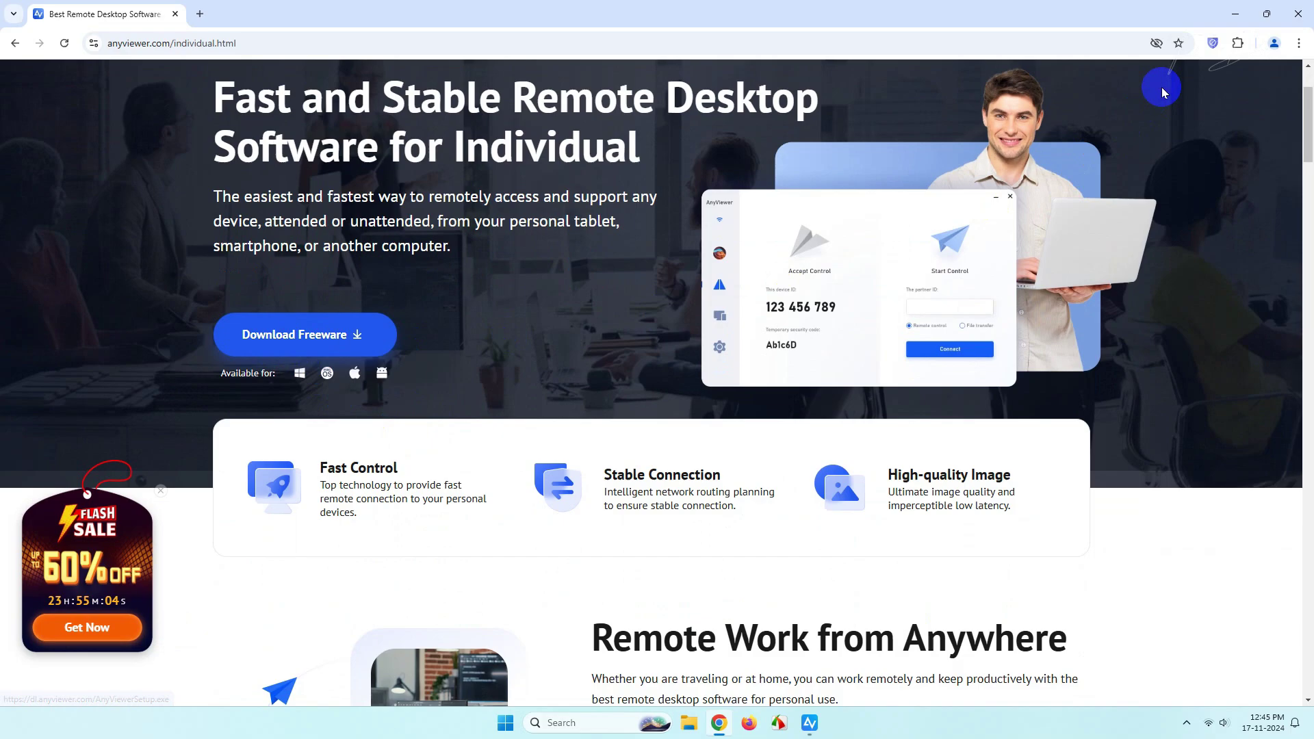
pyautogui.click(1237, 20)
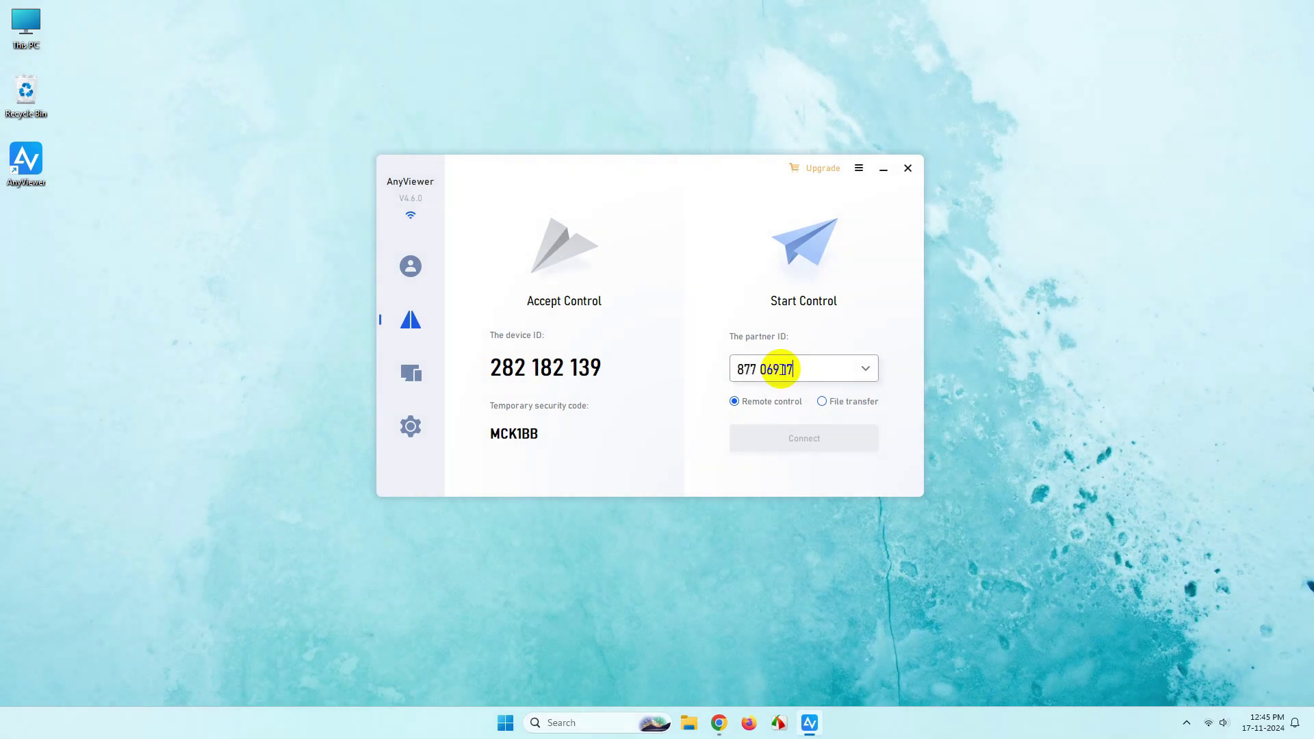
# Step: Finish the partner's device ID and send a remote-control connection request to the partner
pyautogui.write('8')
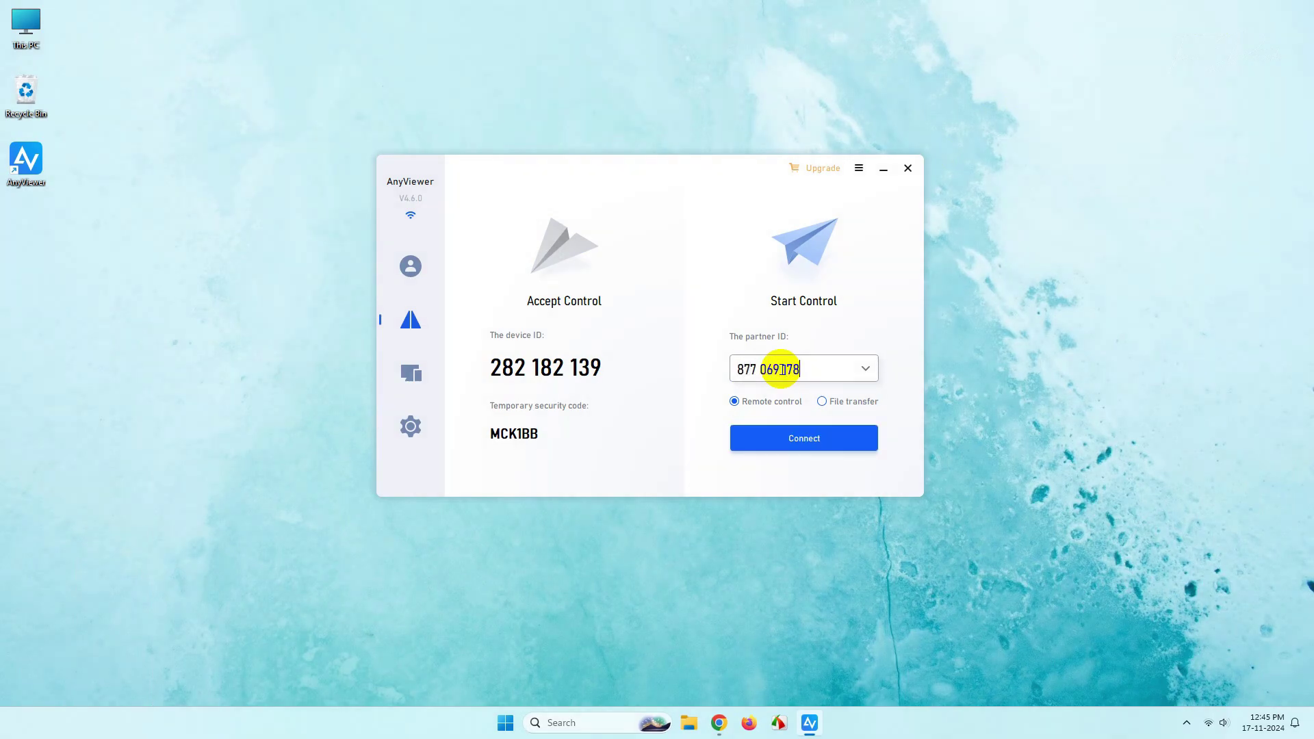
pyautogui.click(815, 439)
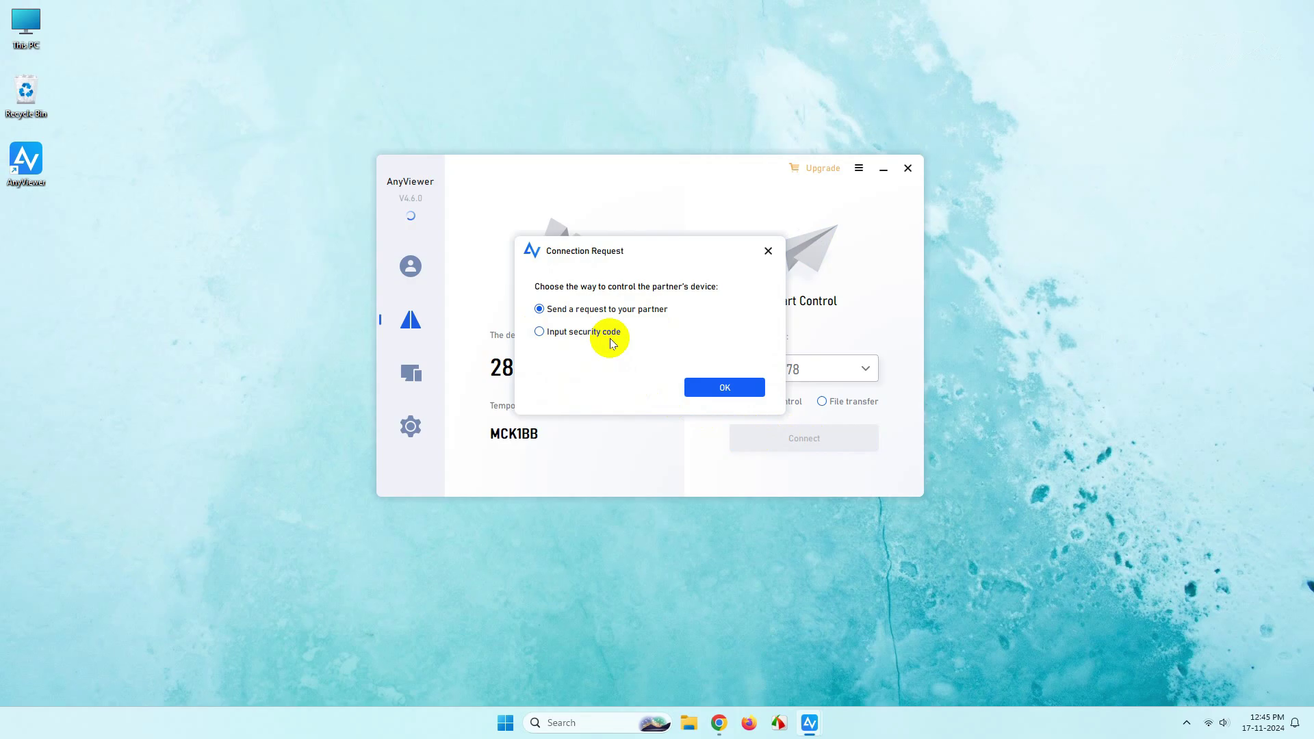
pyautogui.click(709, 389)
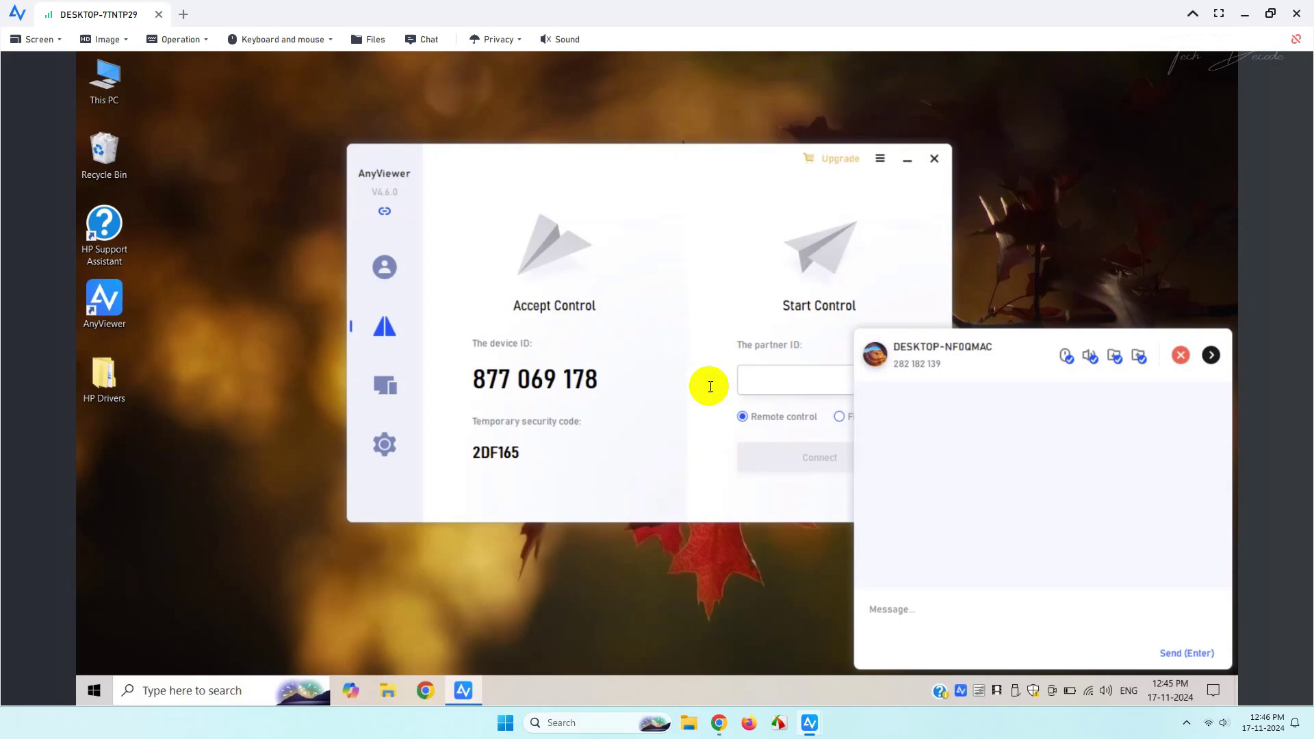
# Step: Hide the chat panel, enlarge the session window, minimize remote AnyViewer and refresh the remote desktop
pyautogui.click(1212, 355)
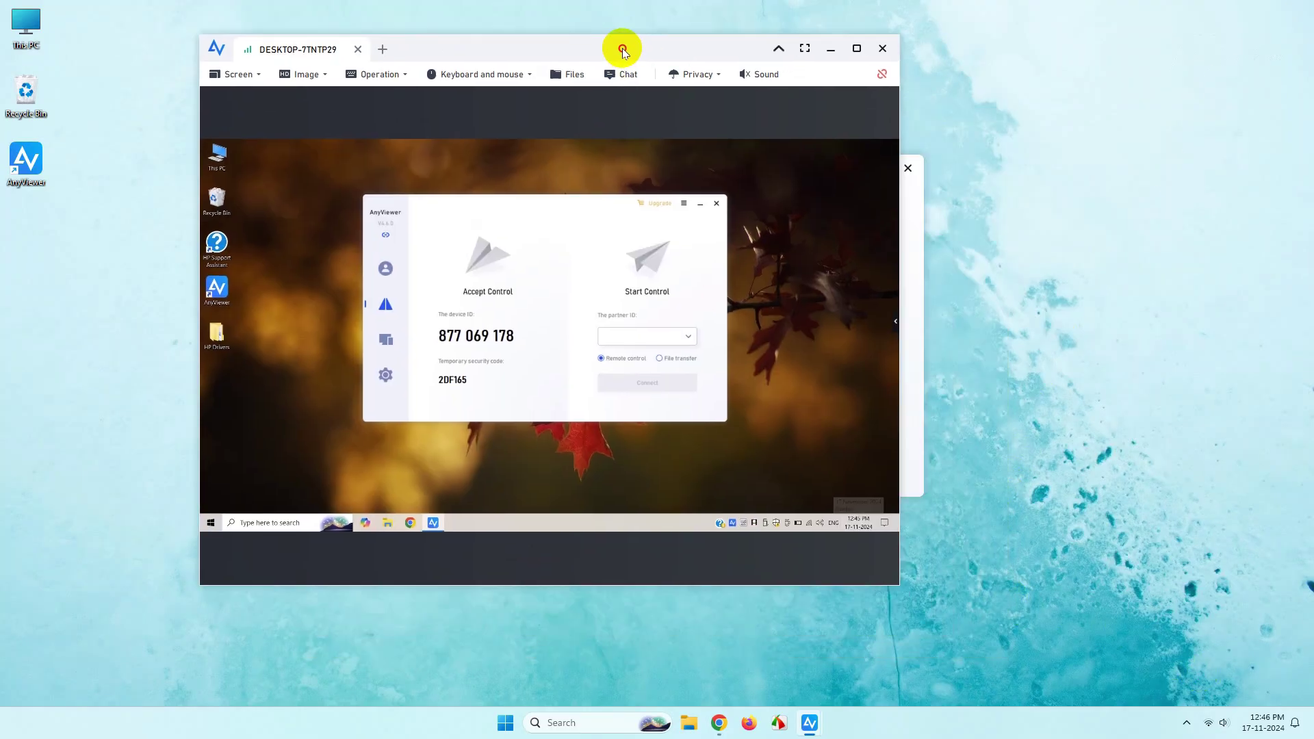
pyautogui.moveTo(623, 51); pyautogui.dragTo(611, 35)
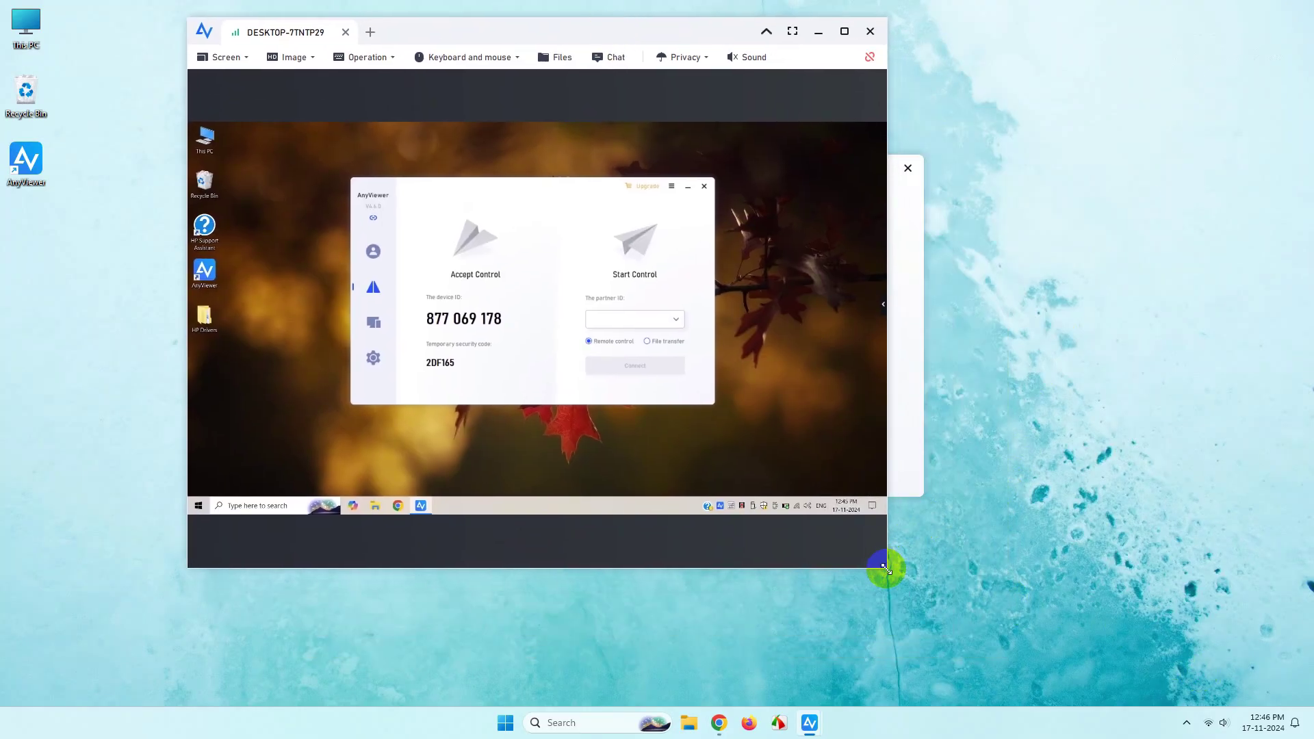
pyautogui.moveTo(885, 569); pyautogui.dragTo(1150, 639)
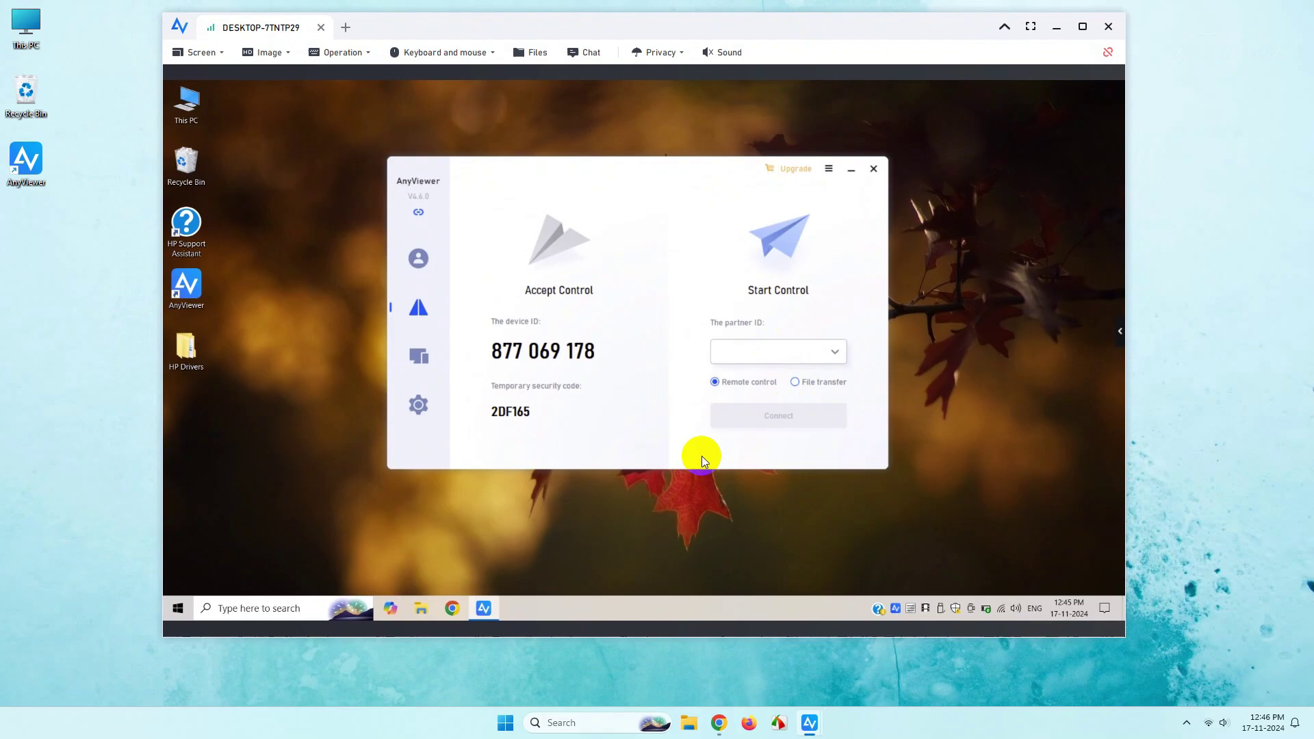
pyautogui.click(850, 169)
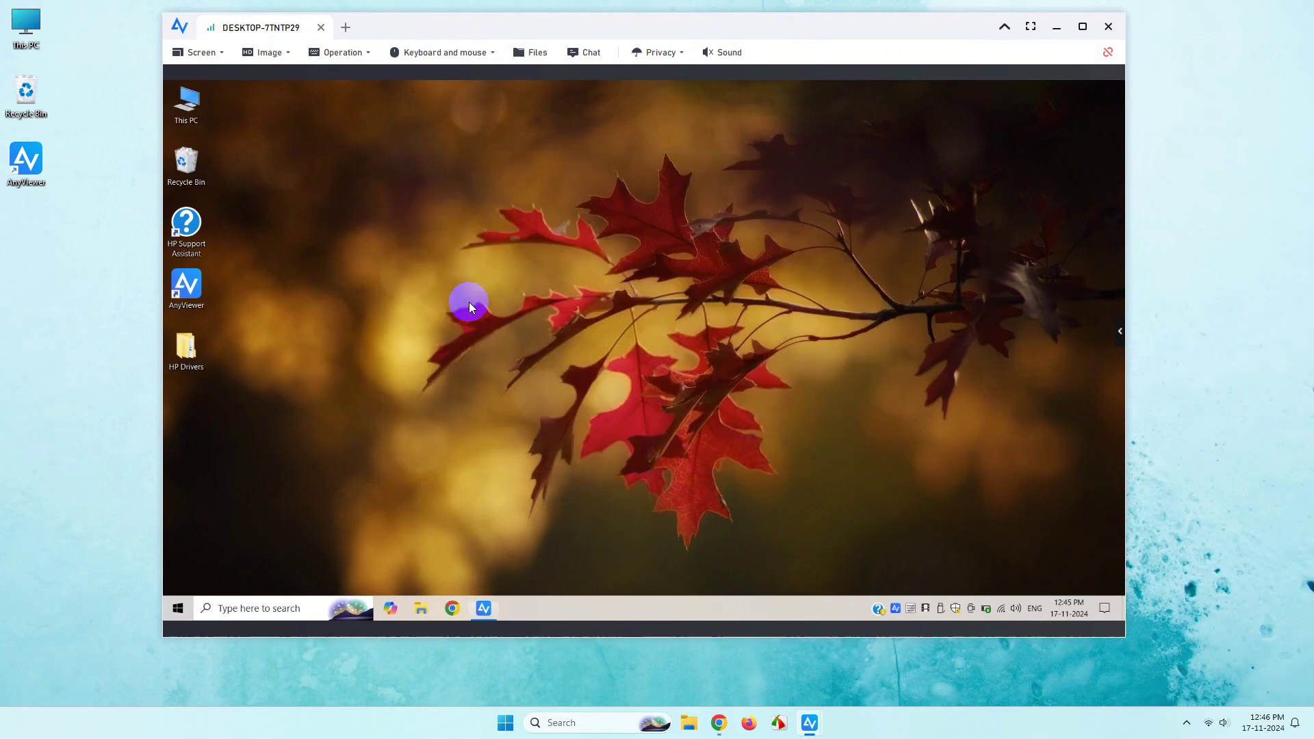
pyautogui.rightClick(507, 221)
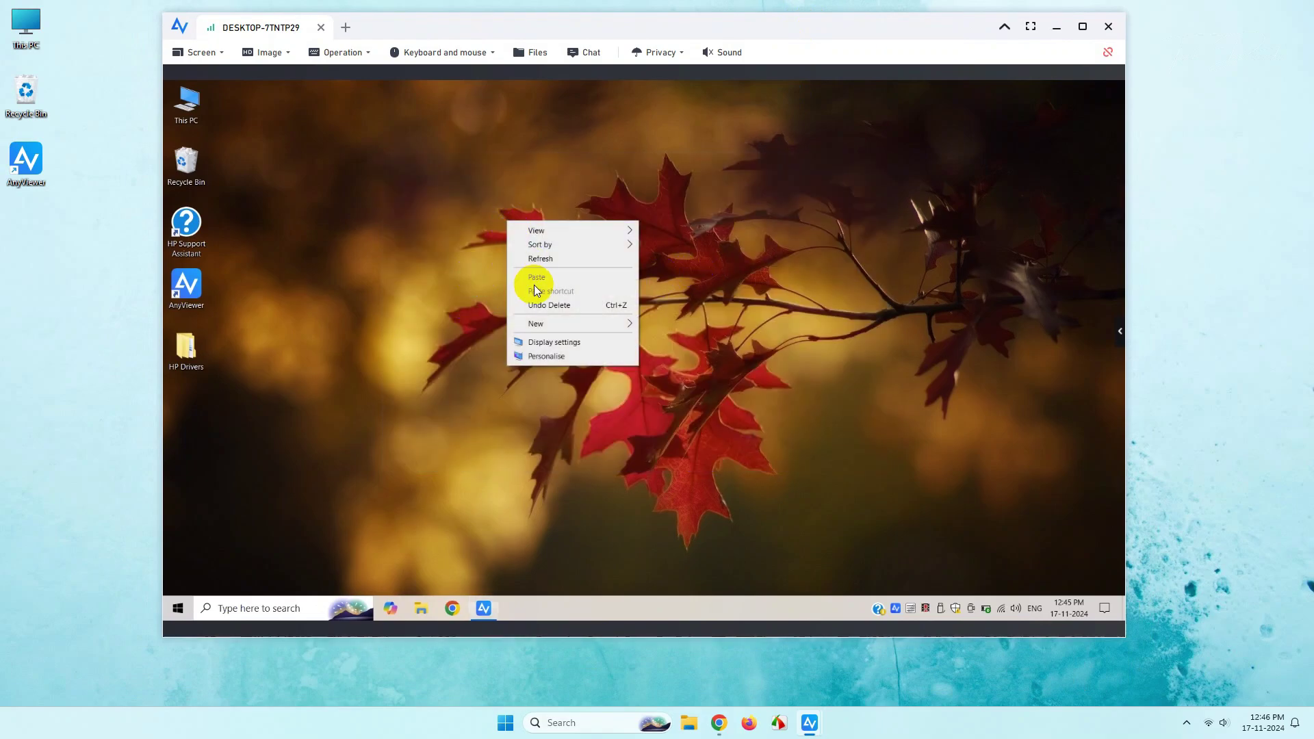
pyautogui.click(545, 259)
# Step: Check the 1920*1080 resolution and Balanced quality, 30 FPS options, then list remote operations
pyautogui.click(211, 54)
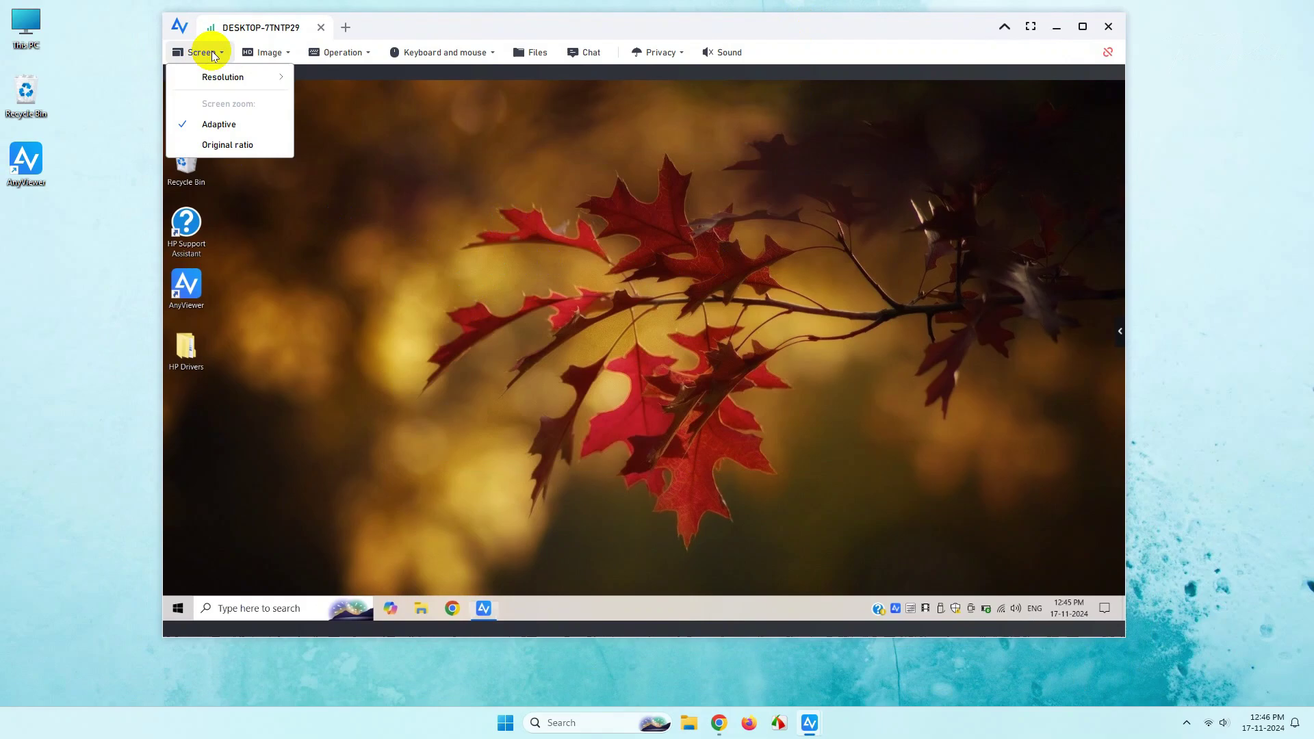
pyautogui.moveTo(215, 78)
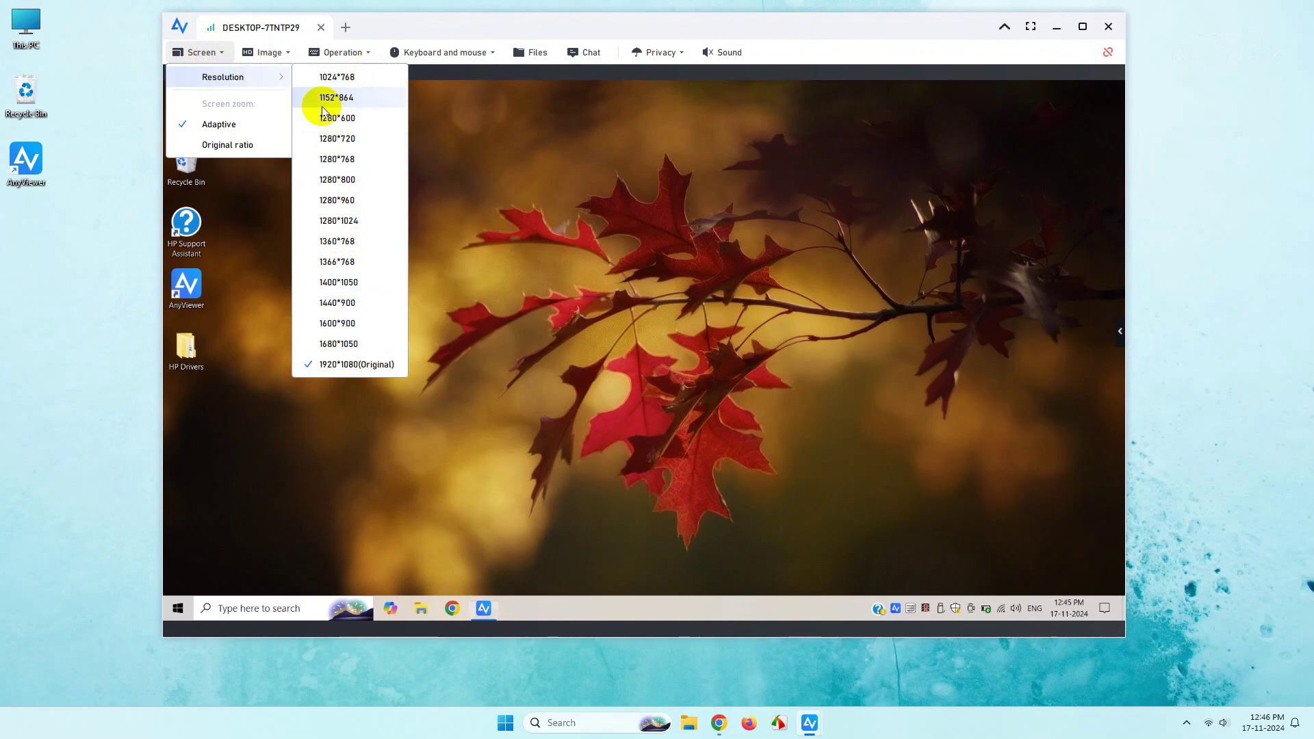
pyautogui.click(268, 52)
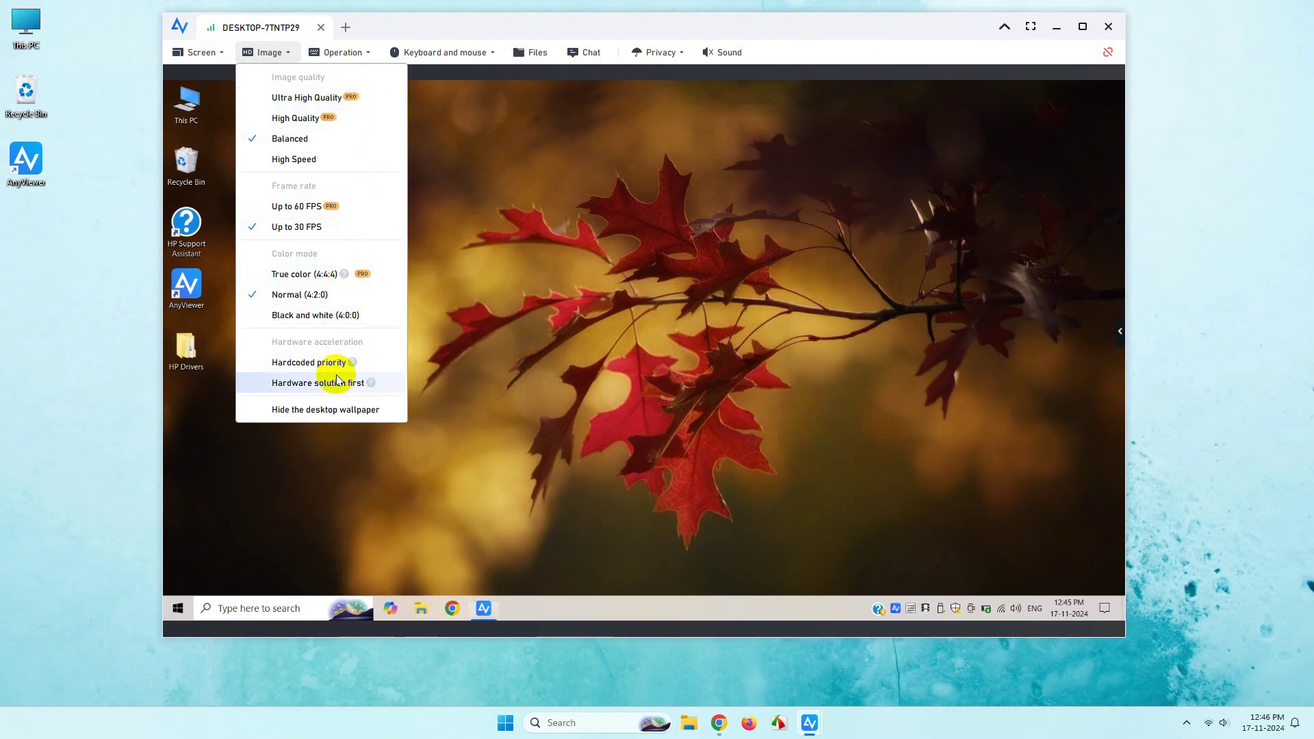
pyautogui.click(358, 52)
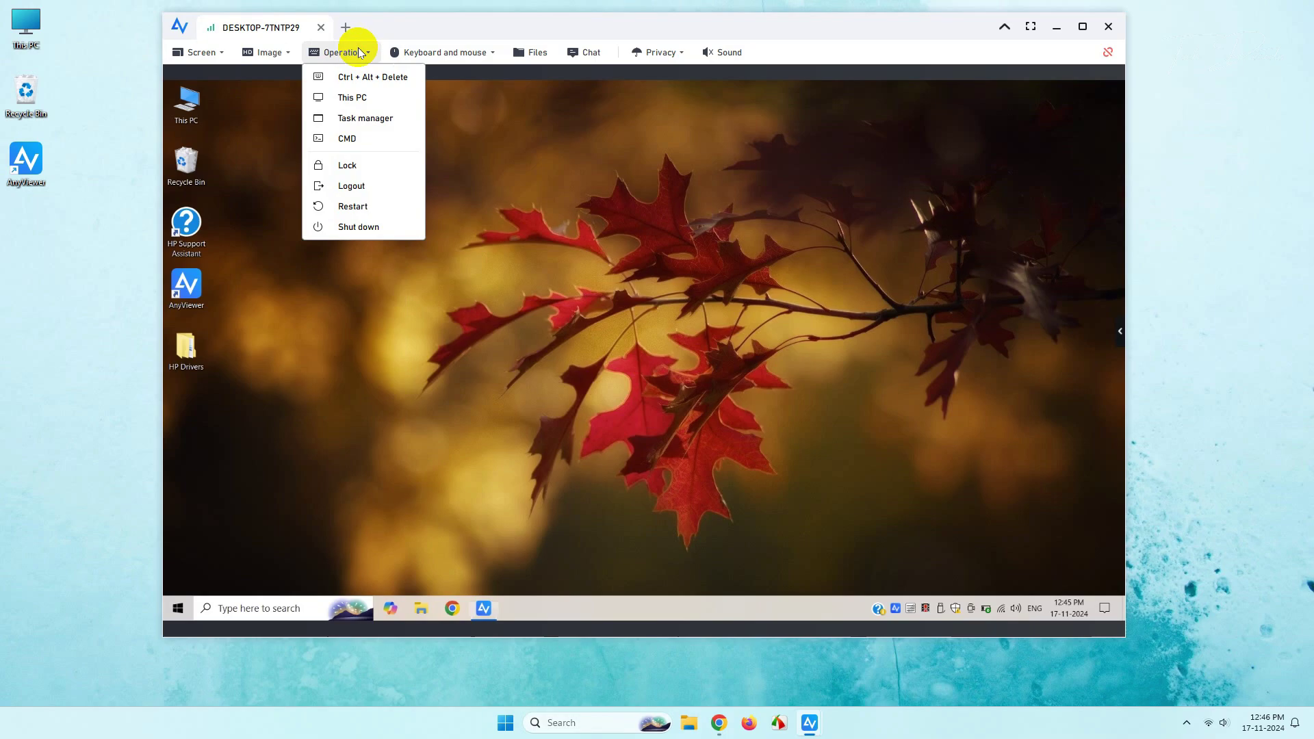
# Step: Open the remote Task Manager in full view, check its CPU performance figures, then close it
pyautogui.click(391, 118)
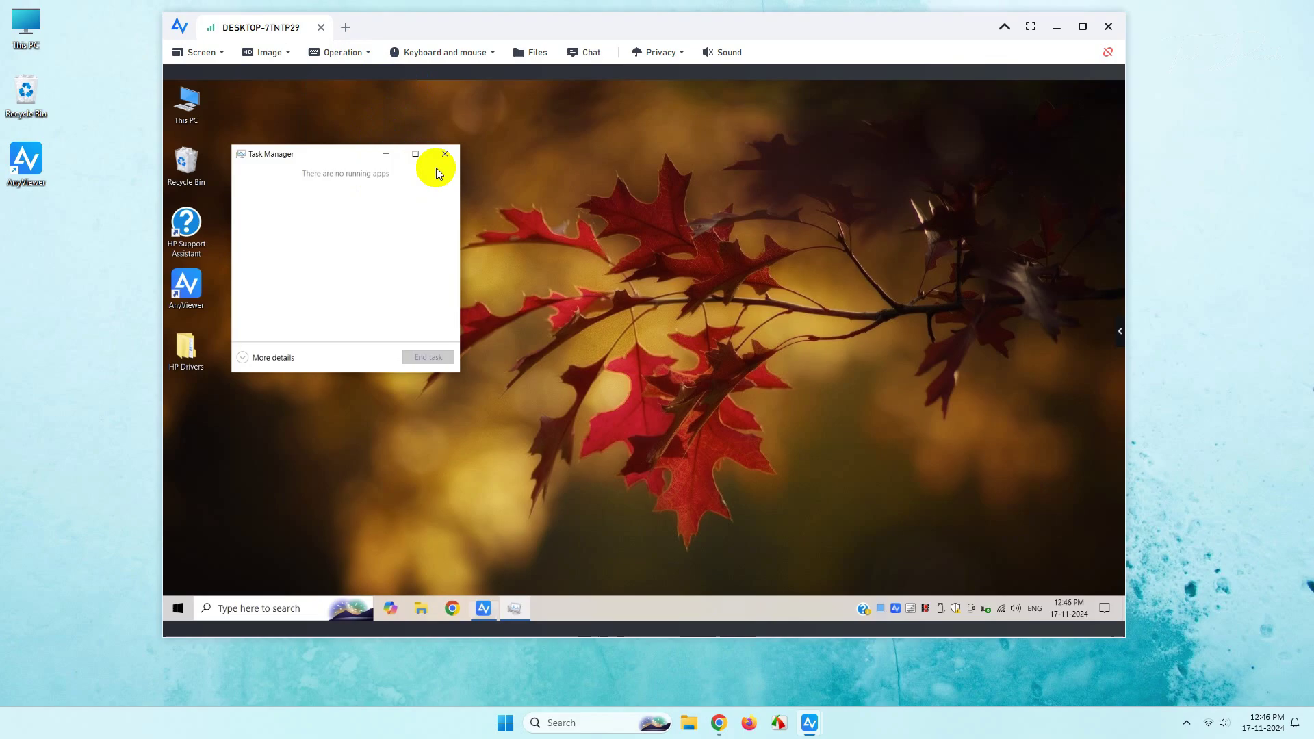
pyautogui.click(248, 357)
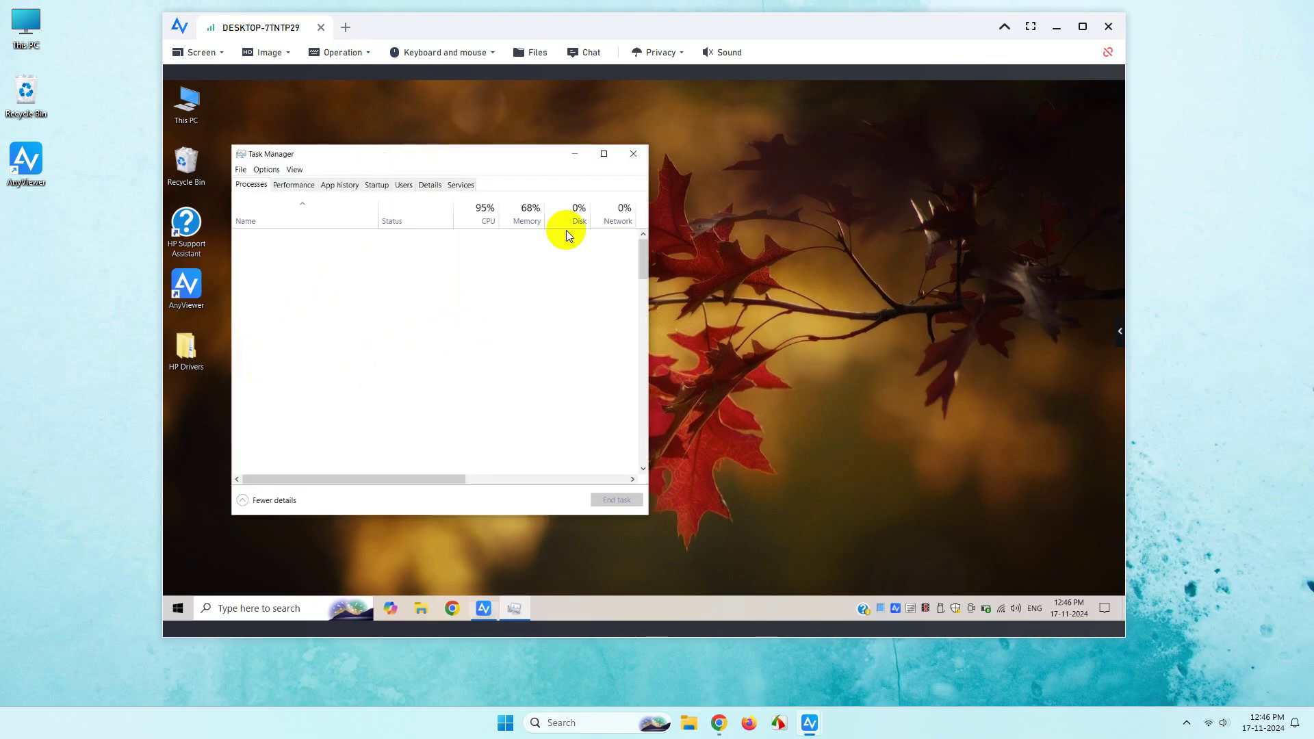
pyautogui.click(300, 189)
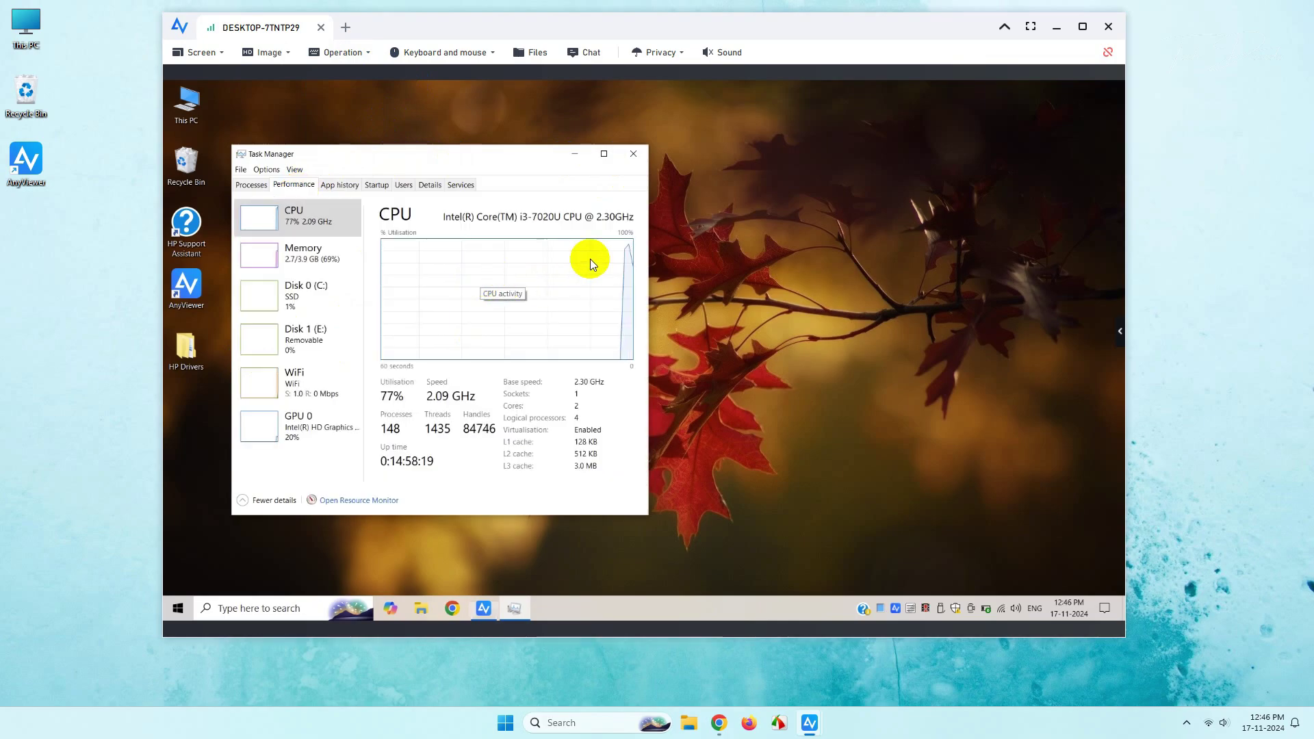
pyautogui.click(633, 153)
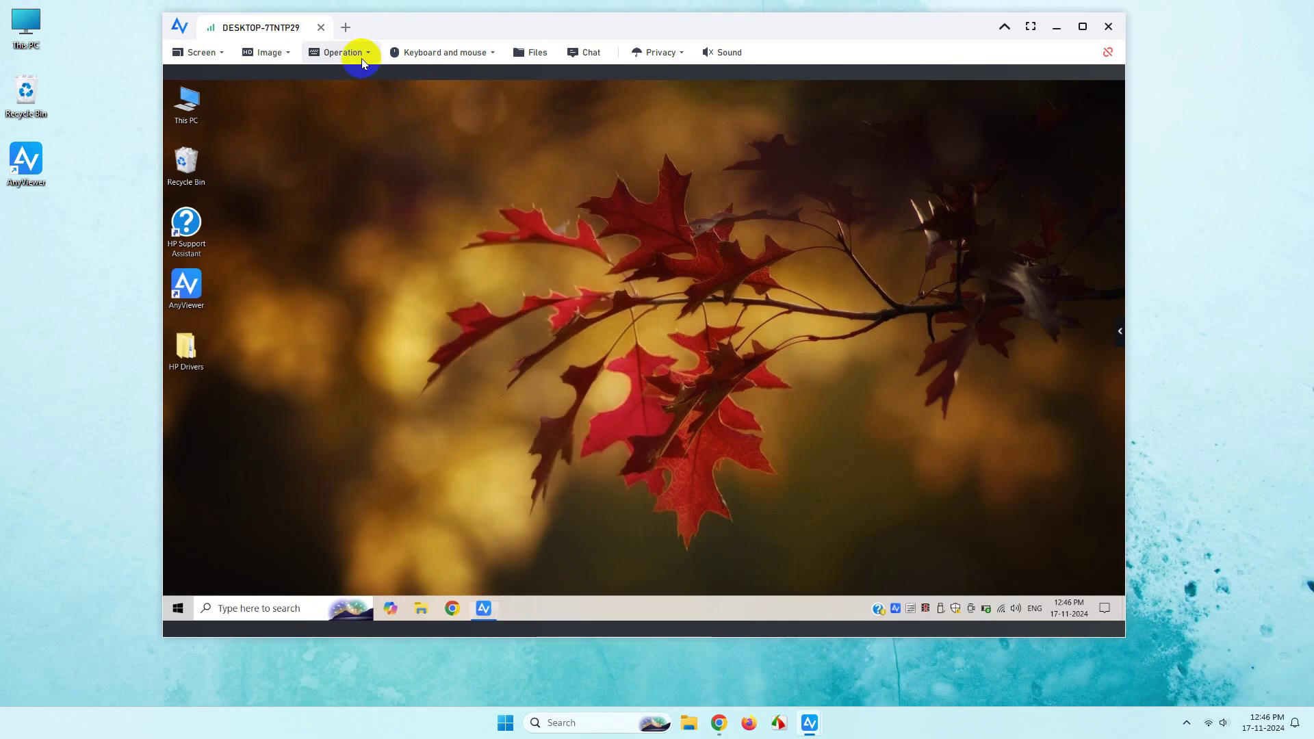
# Step: Run diskpart and list disk in a remote command prompt, showing 447 GB and 7644 MB disks, then close it
pyautogui.click(342, 52)
pyautogui.click(362, 135)
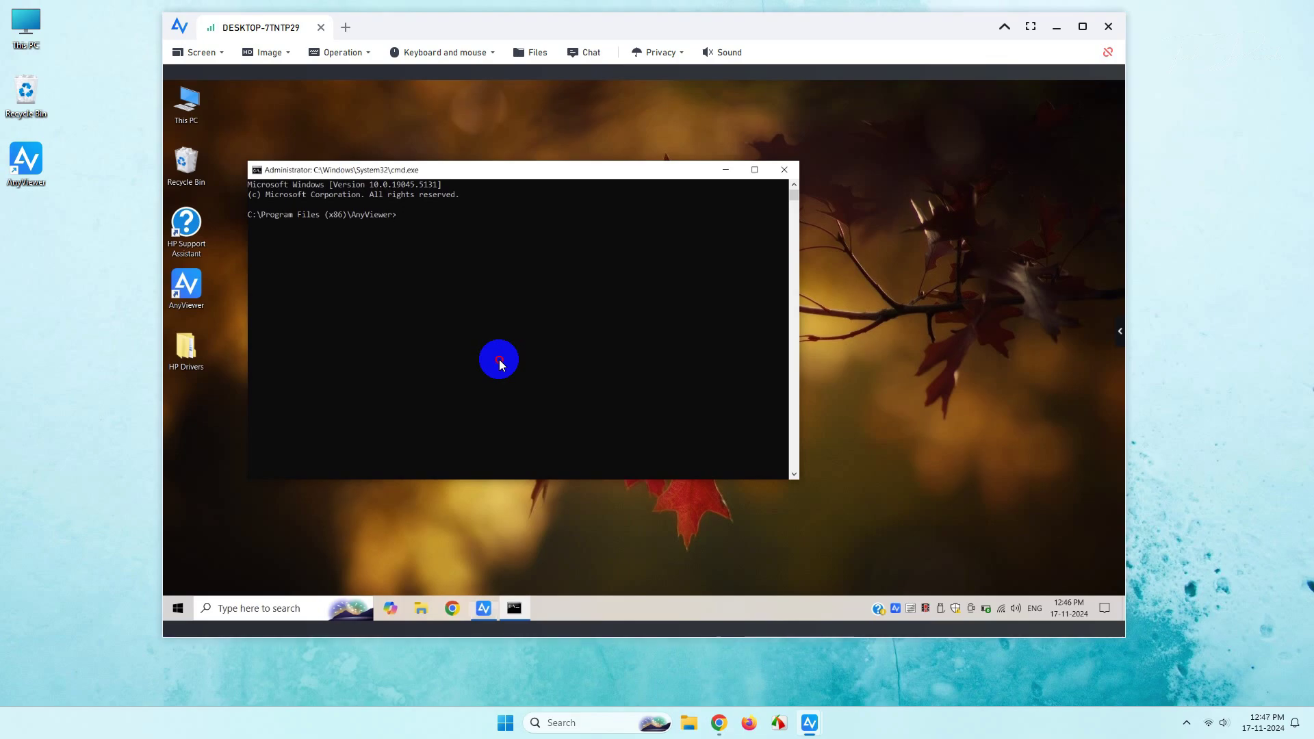
pyautogui.click(499, 359)
pyautogui.write('diskpart')
pyautogui.press('Return')
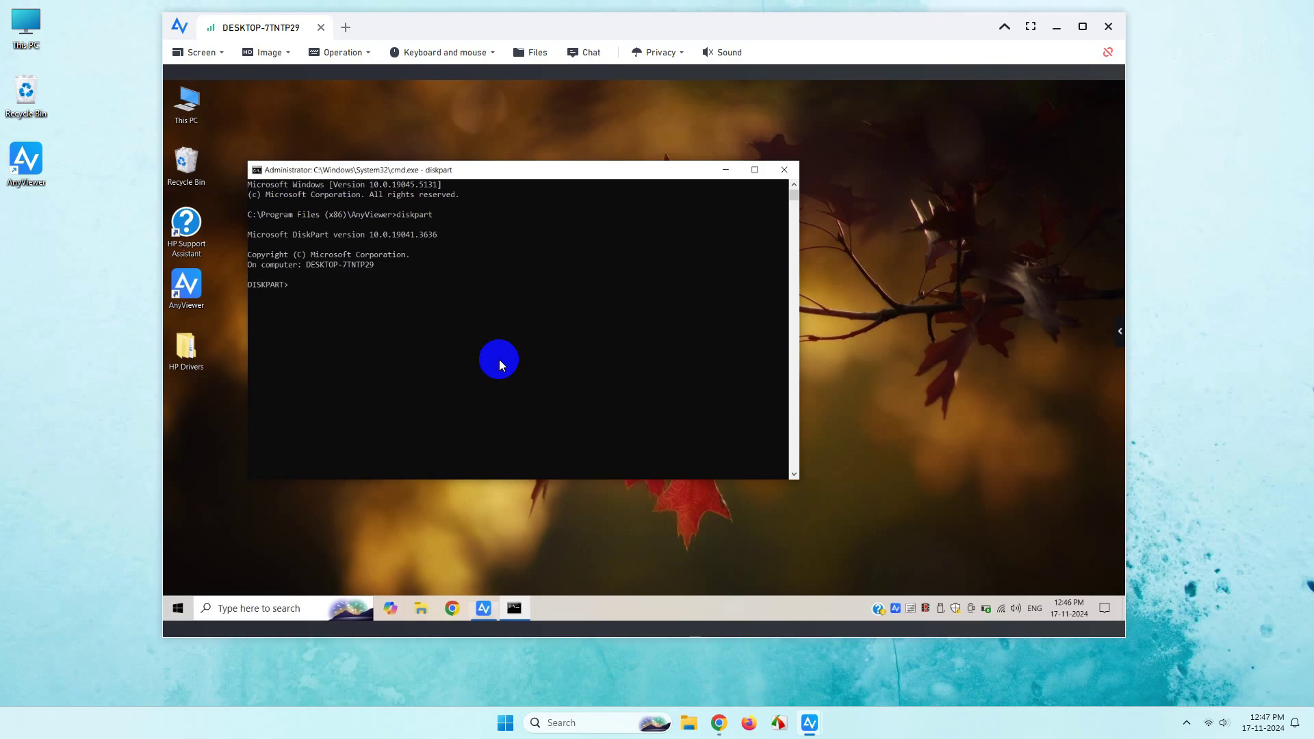
pyautogui.write('list disk')
pyautogui.press('Return')
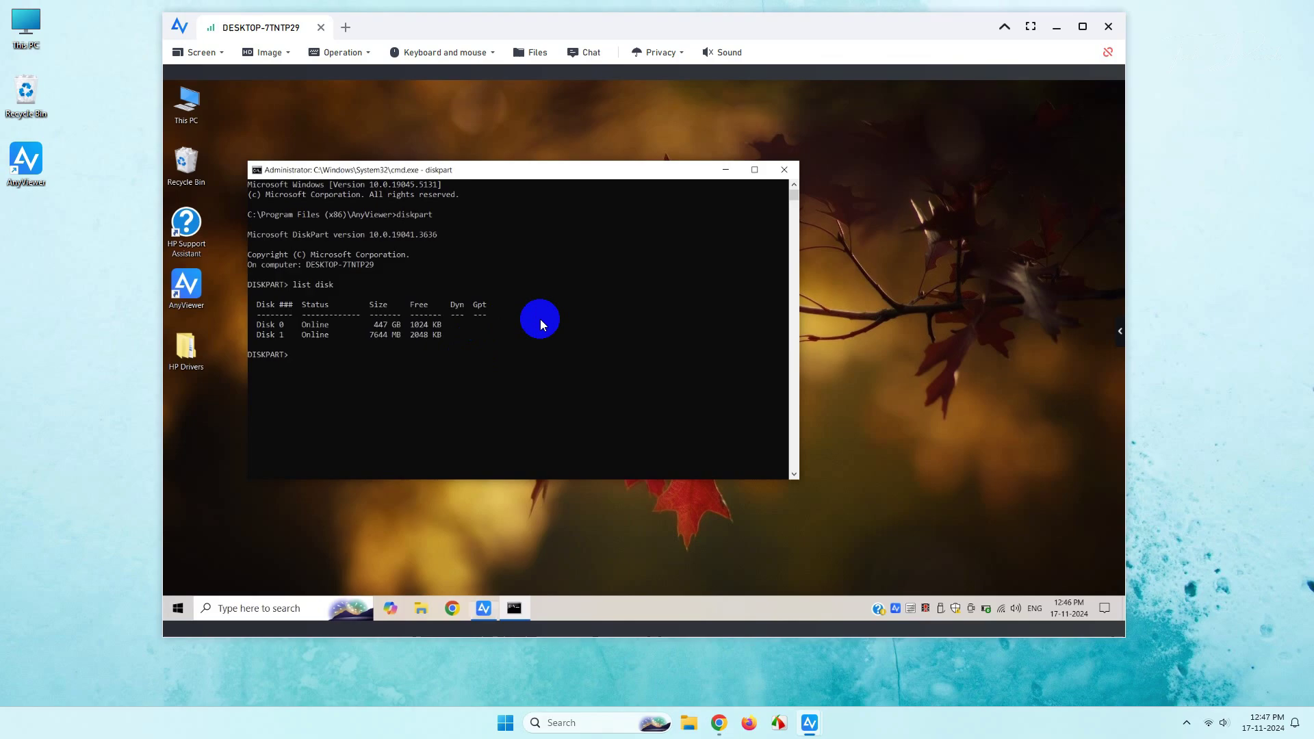
pyautogui.click(785, 174)
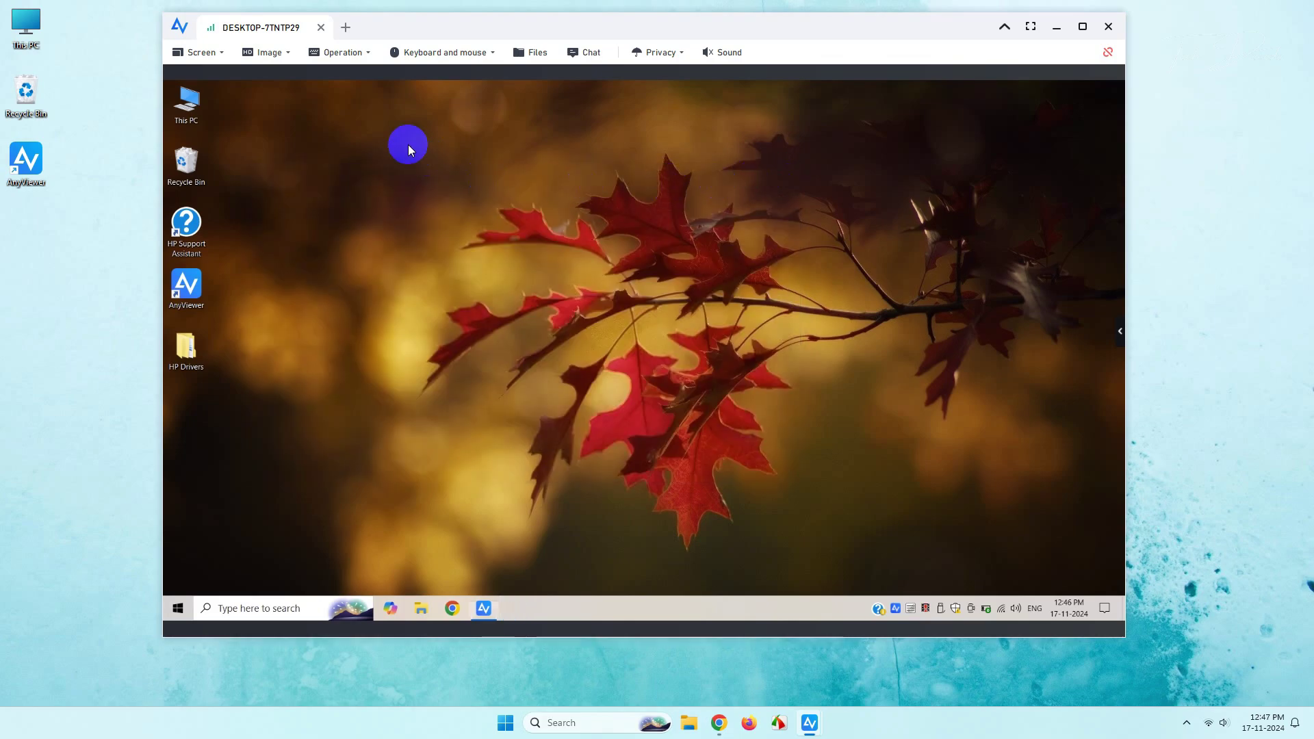
pyautogui.click(341, 52)
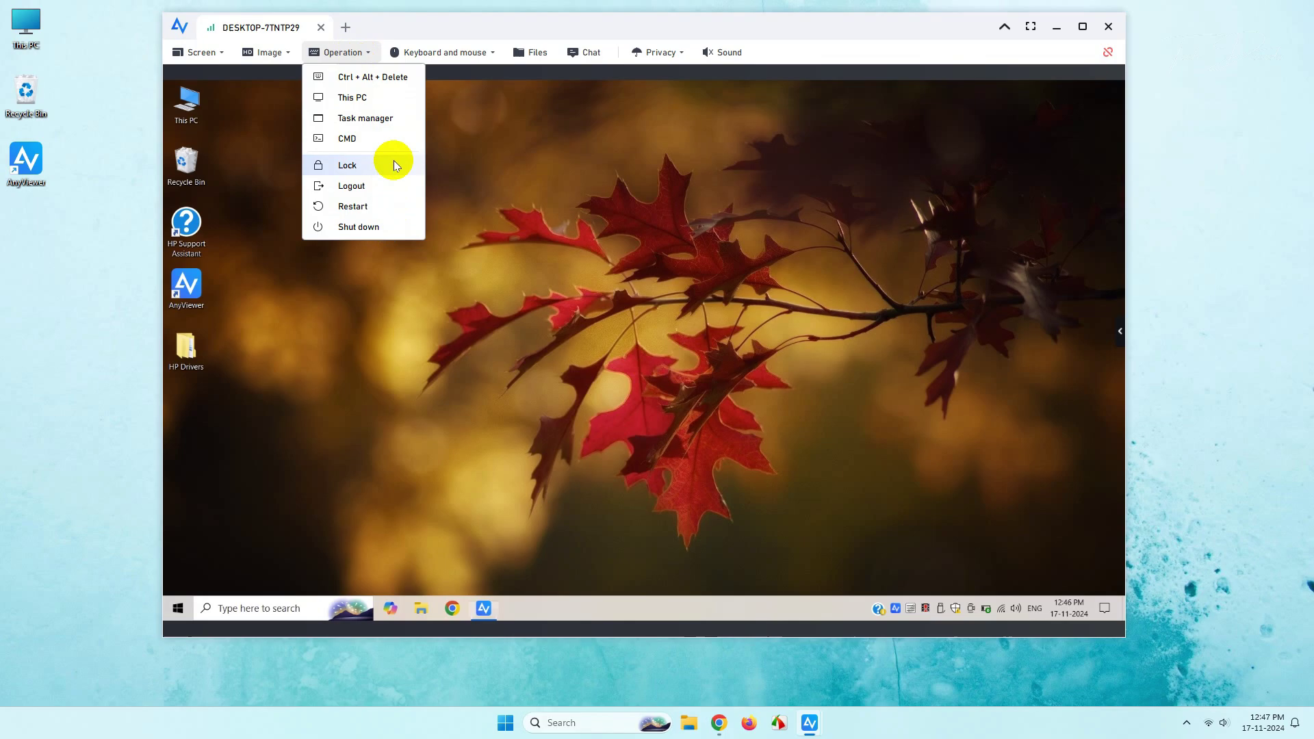
# Step: Dismiss the operations list and look over the keyboard and mouse options
pyautogui.click(498, 187)
pyautogui.click(457, 52)
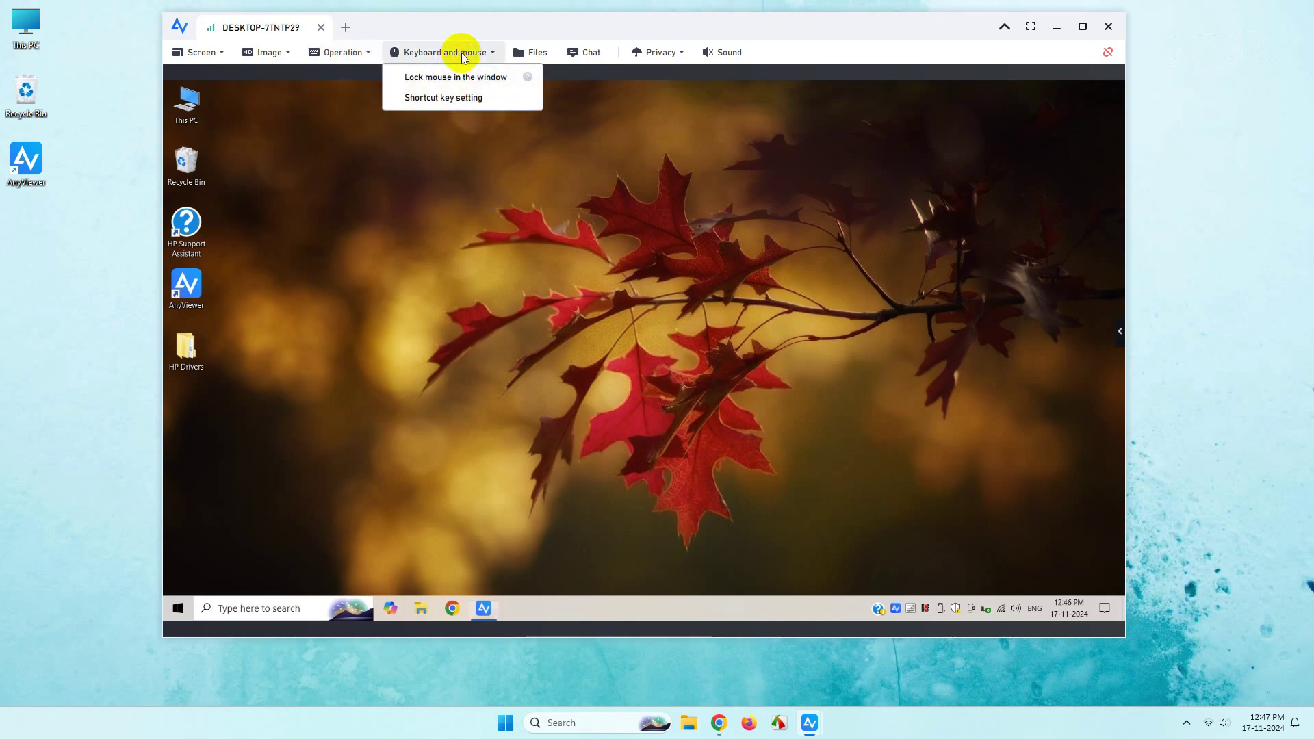
pyautogui.click(620, 126)
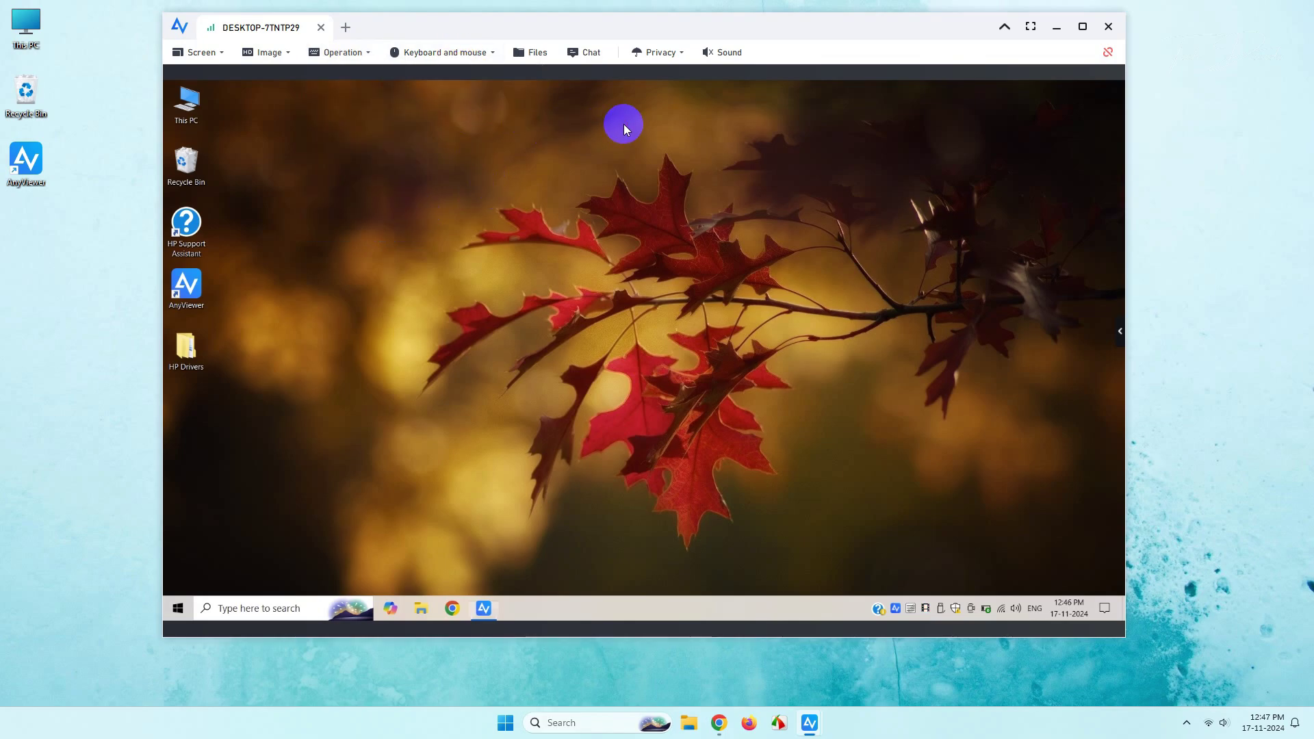
# Step: Send 'HI THERE' in chat, receive 'hello', then close both chat panels
pyautogui.click(585, 53)
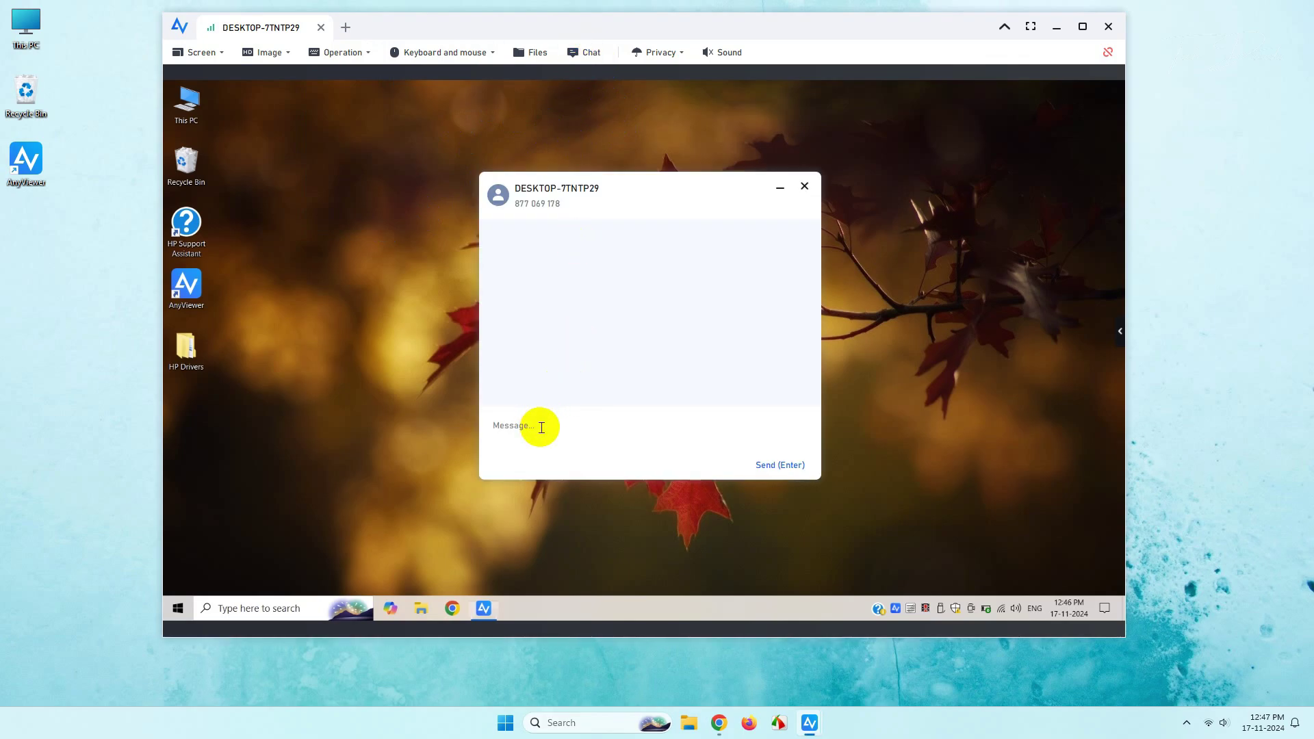
pyautogui.press('Return')
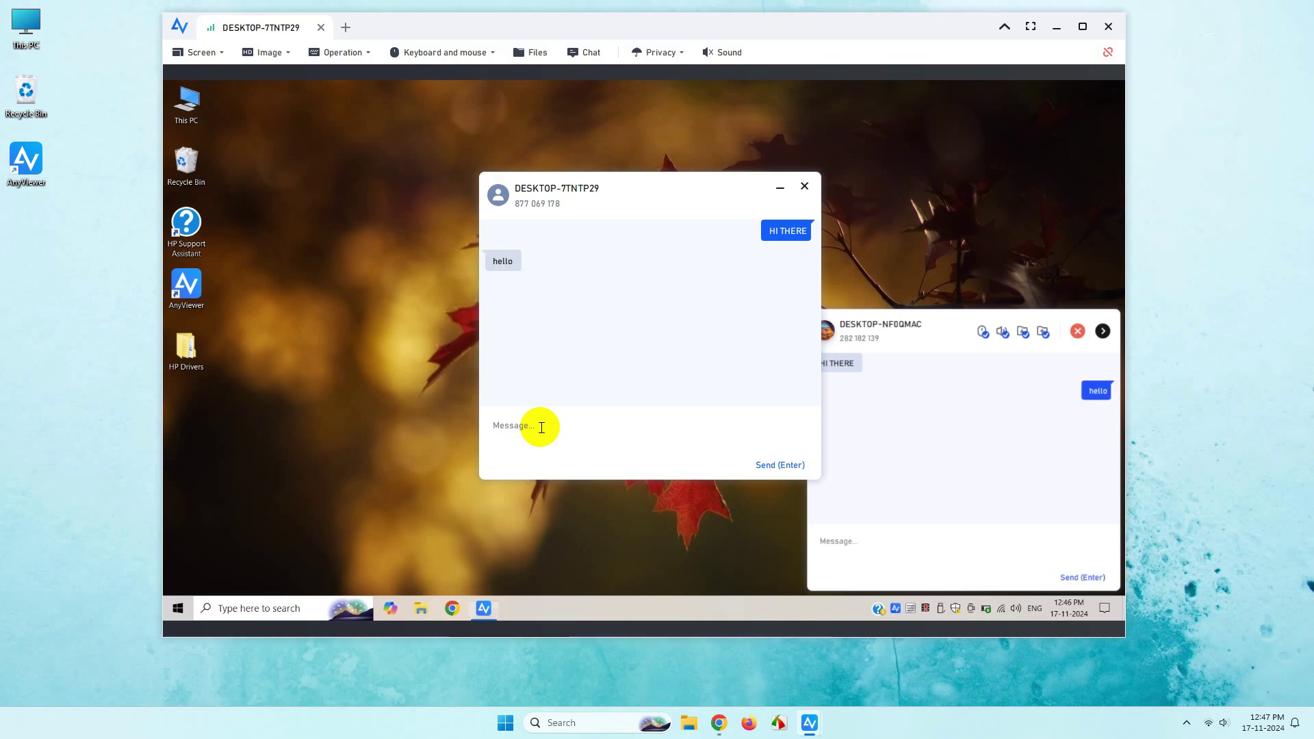
pyautogui.click(801, 185)
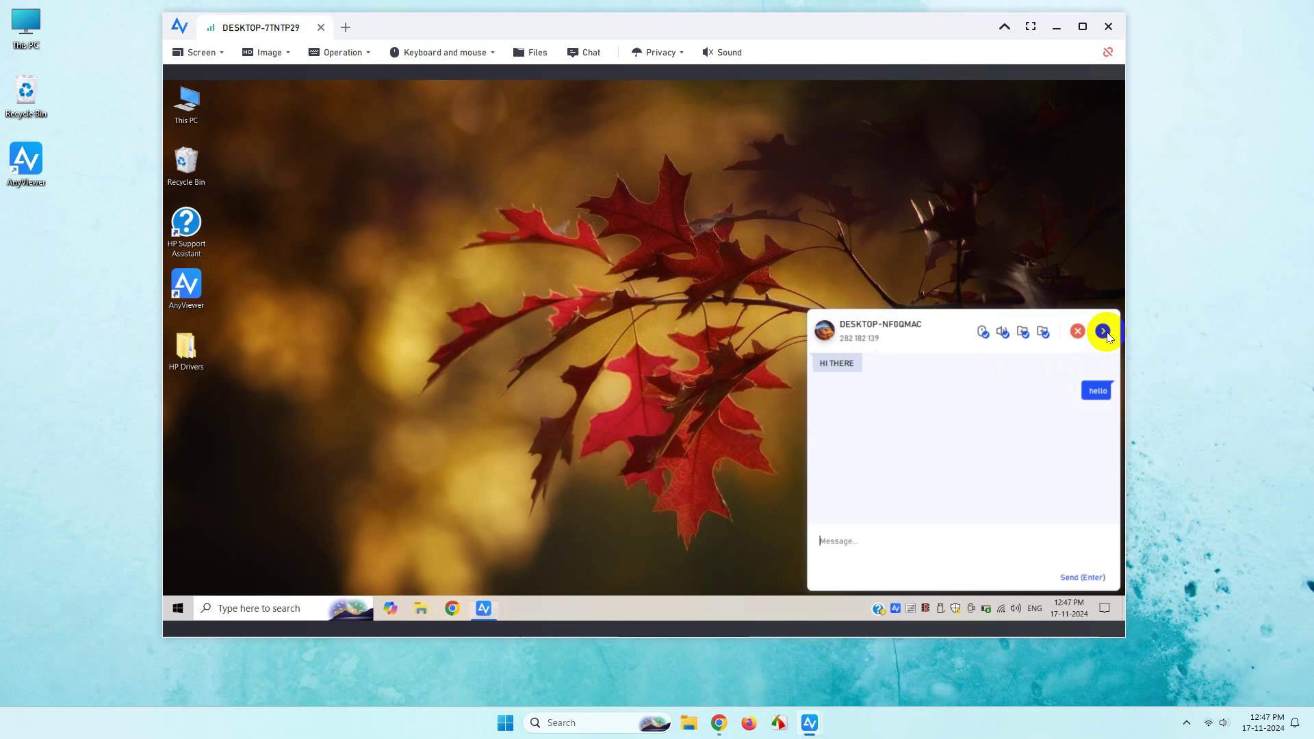
pyautogui.click(1107, 333)
# Step: Look over the privacy options, then start a file transfer with the remote PC
pyautogui.click(664, 52)
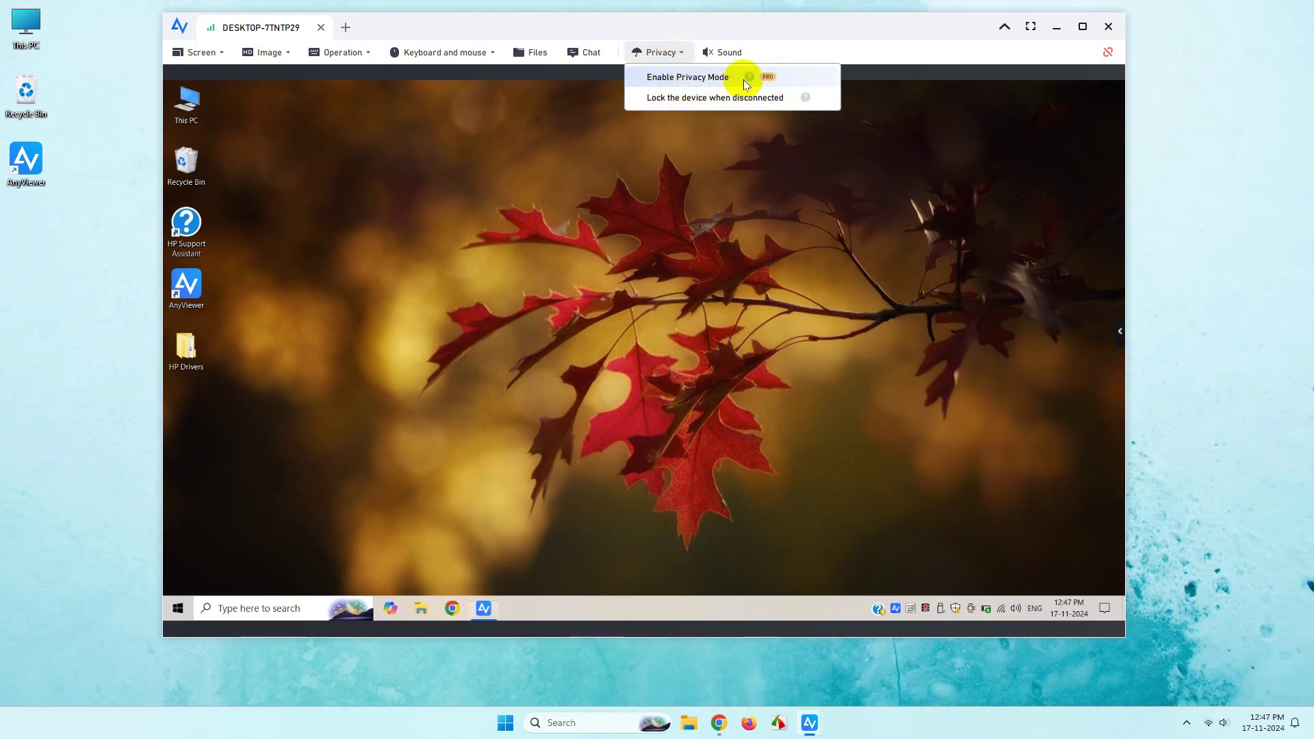
pyautogui.click(726, 101)
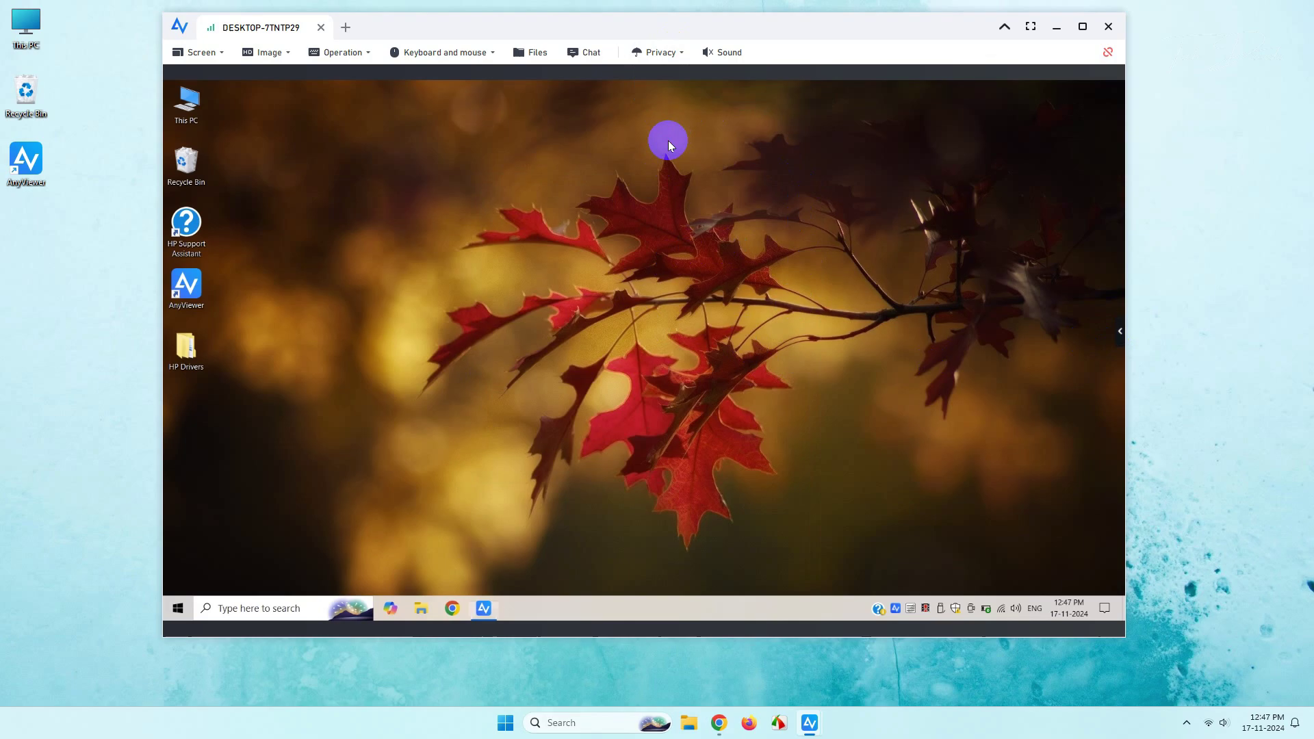
pyautogui.click(546, 62)
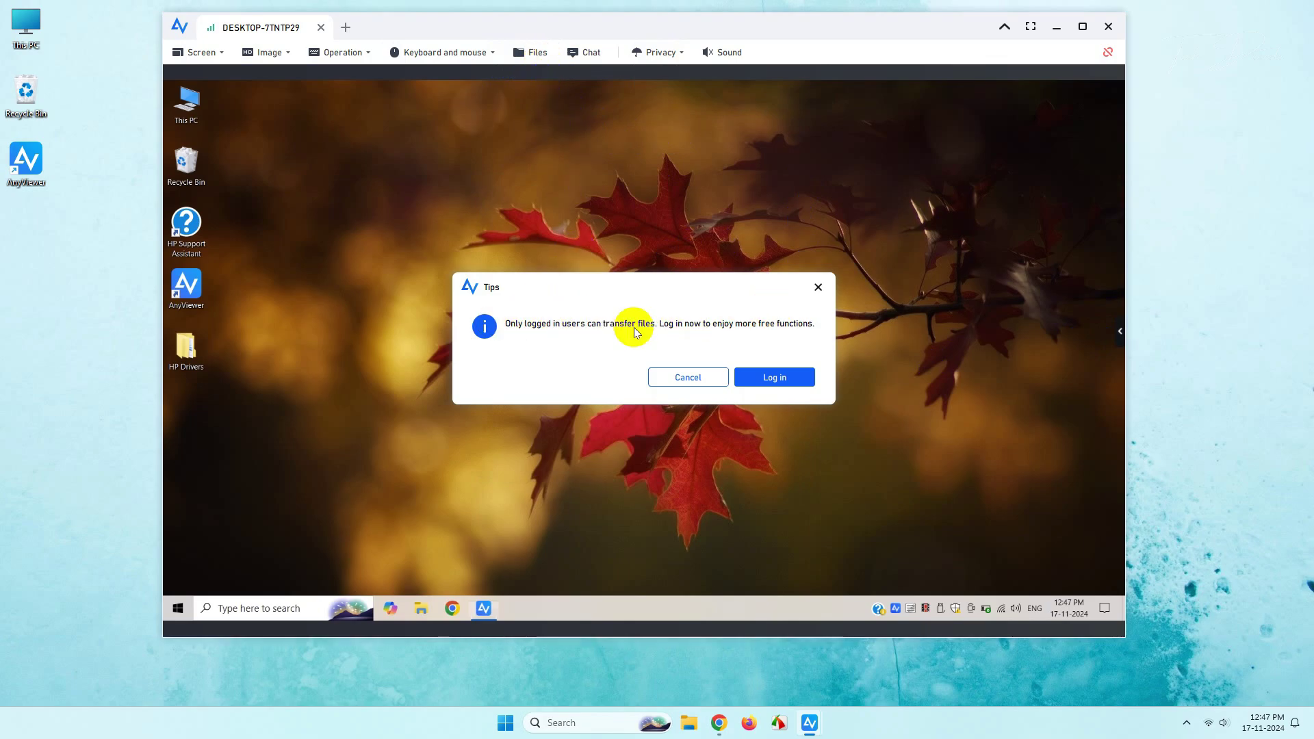
# Step: Log in to the AnyViewer account by entering the account password
pyautogui.click(780, 385)
pyautogui.click(699, 326)
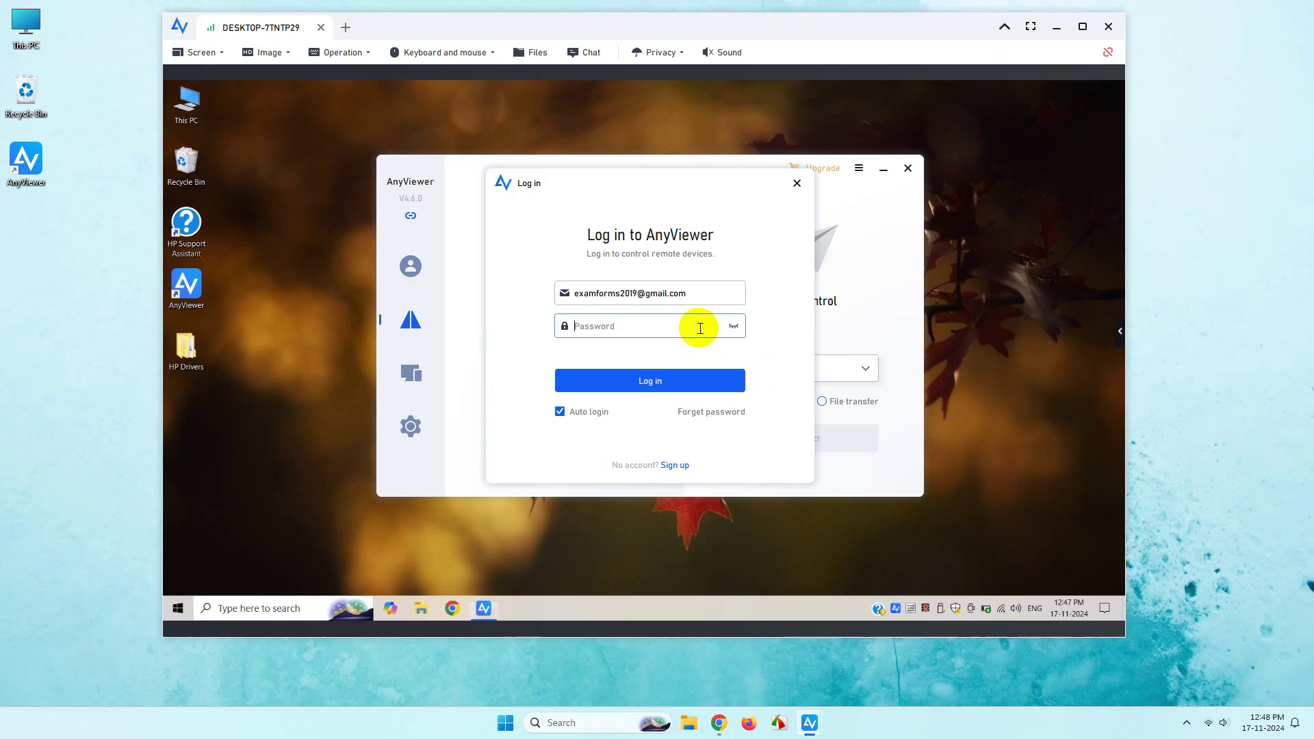
pyautogui.write('*')
pyautogui.press('Return')
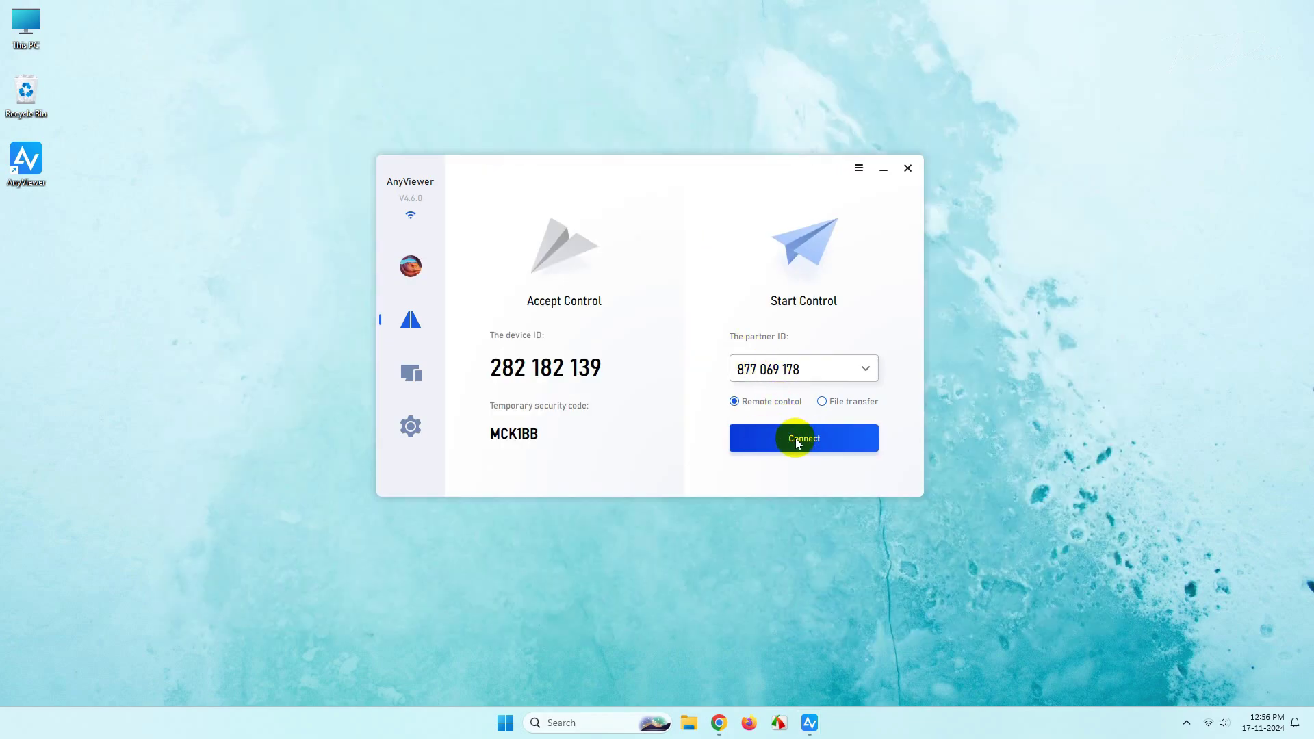
# Step: Connect to the partner device in File transfer mode and confirm the connection request
pyautogui.click(798, 443)
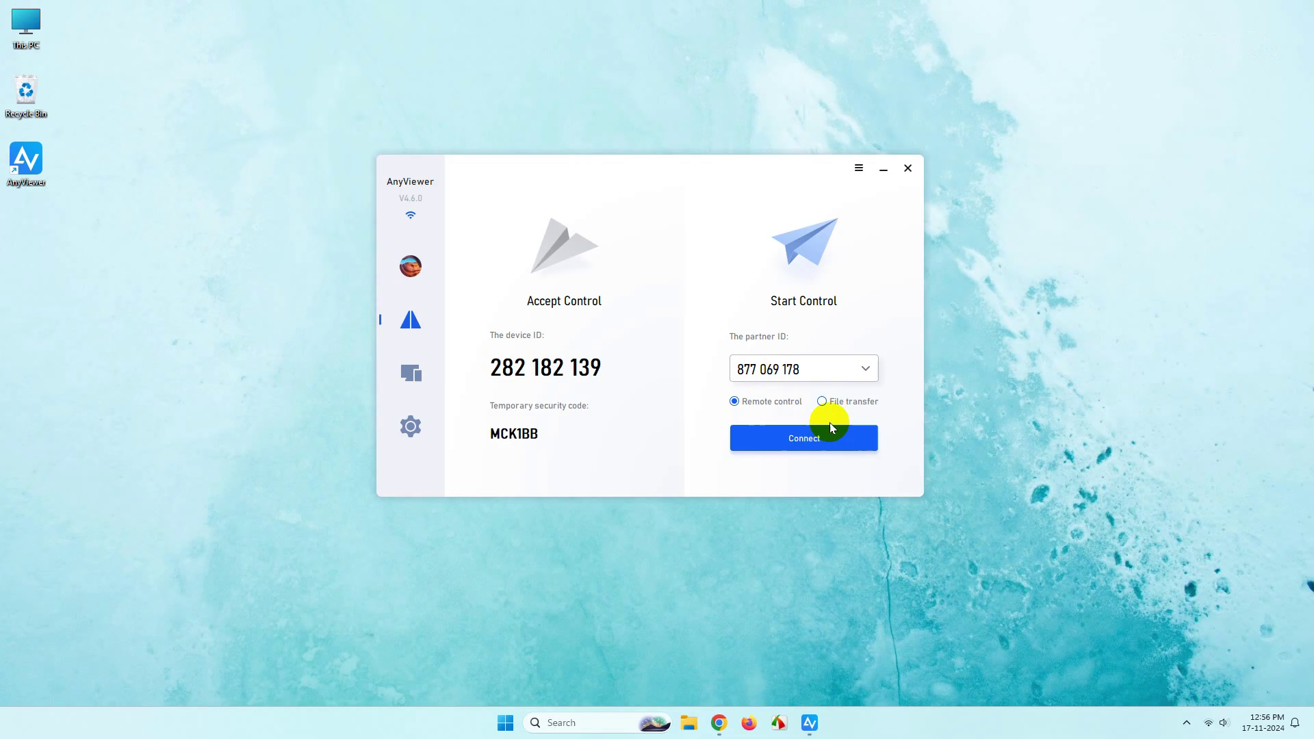
pyautogui.click(848, 405)
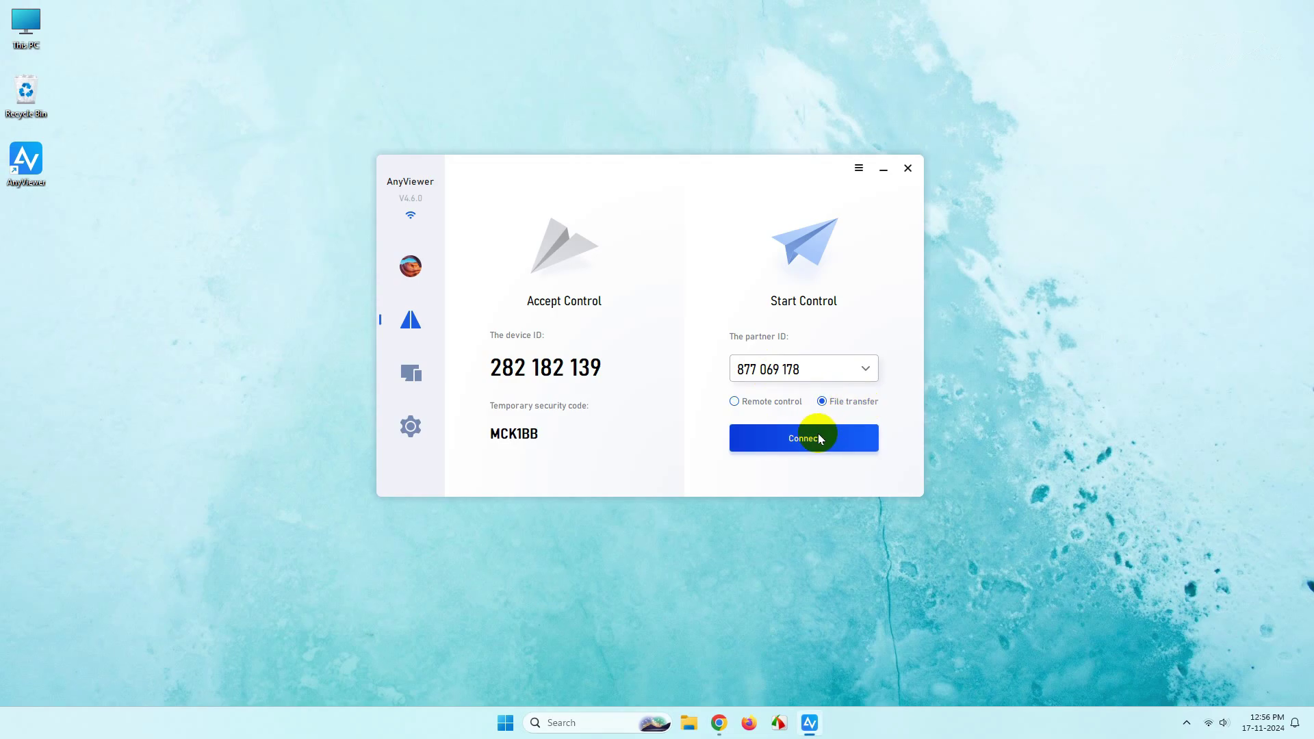
pyautogui.click(839, 438)
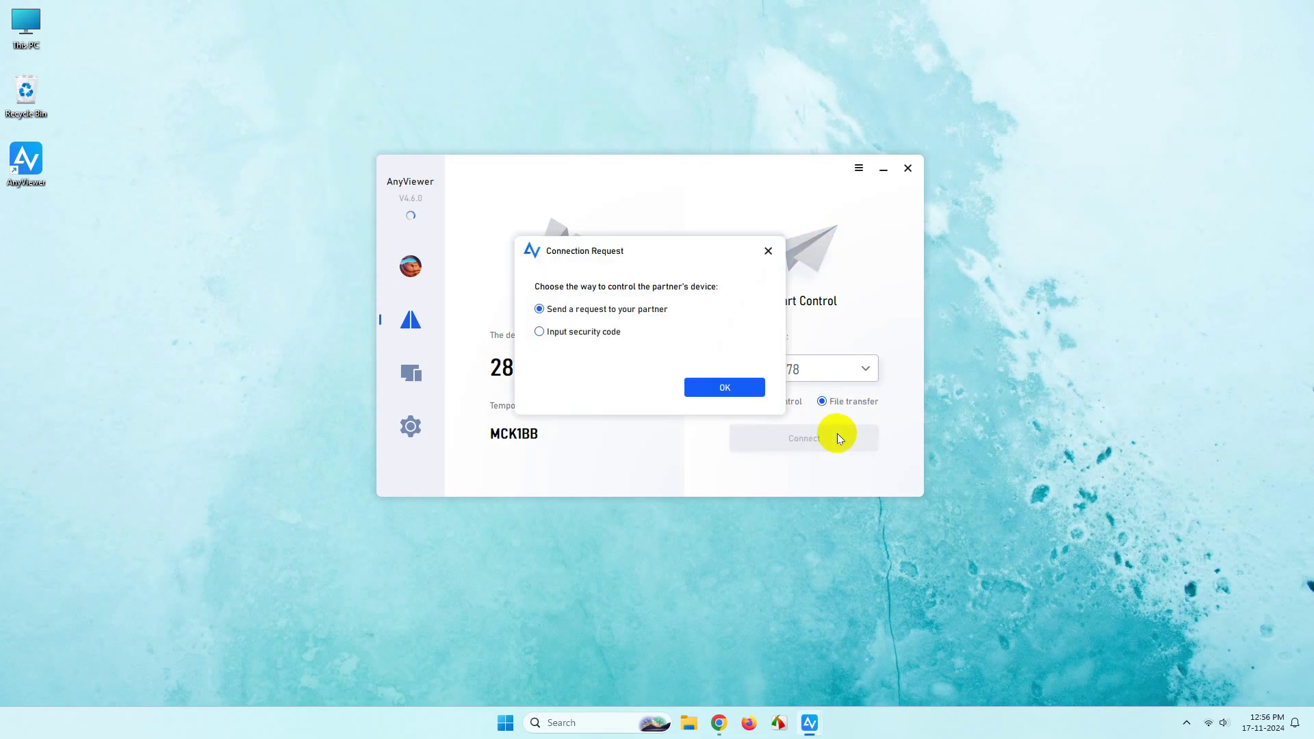
pyautogui.click(755, 386)
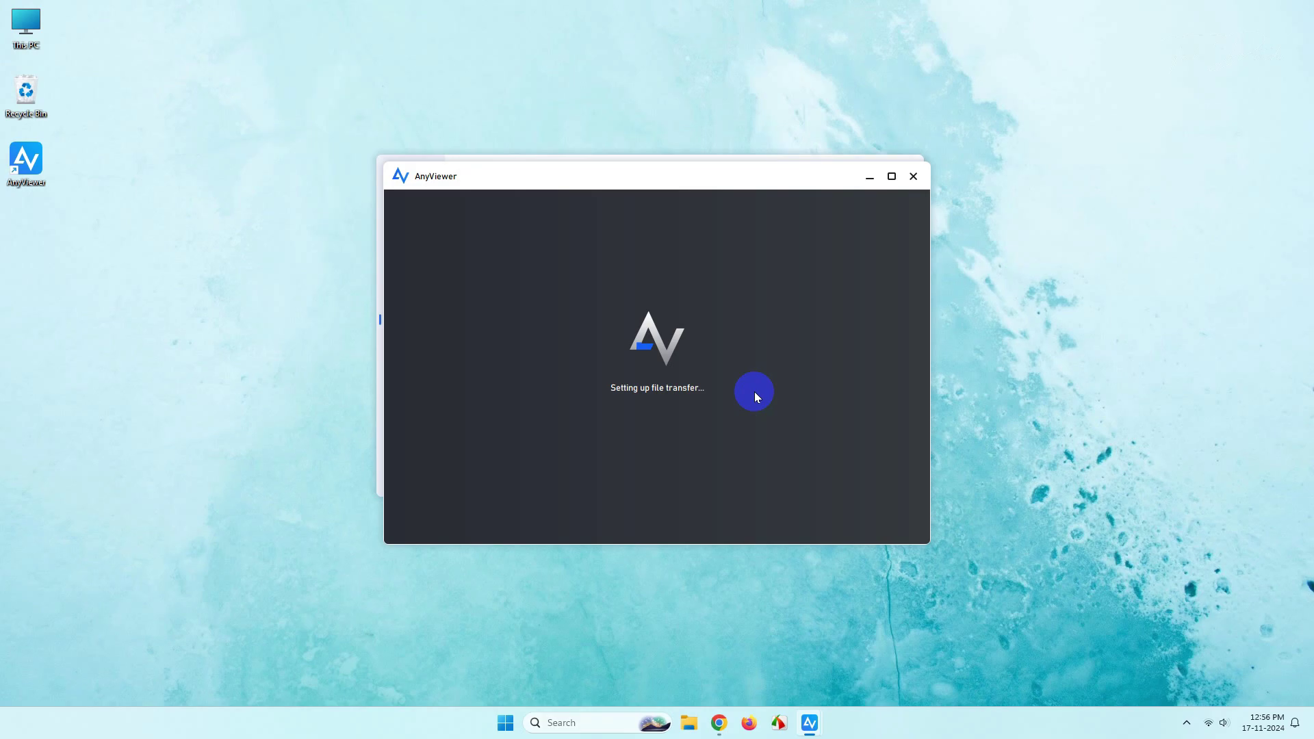
# Step: Browse the local pane to D:\Captures and send 002.wmv to the remote desktop
pyautogui.click(426, 230)
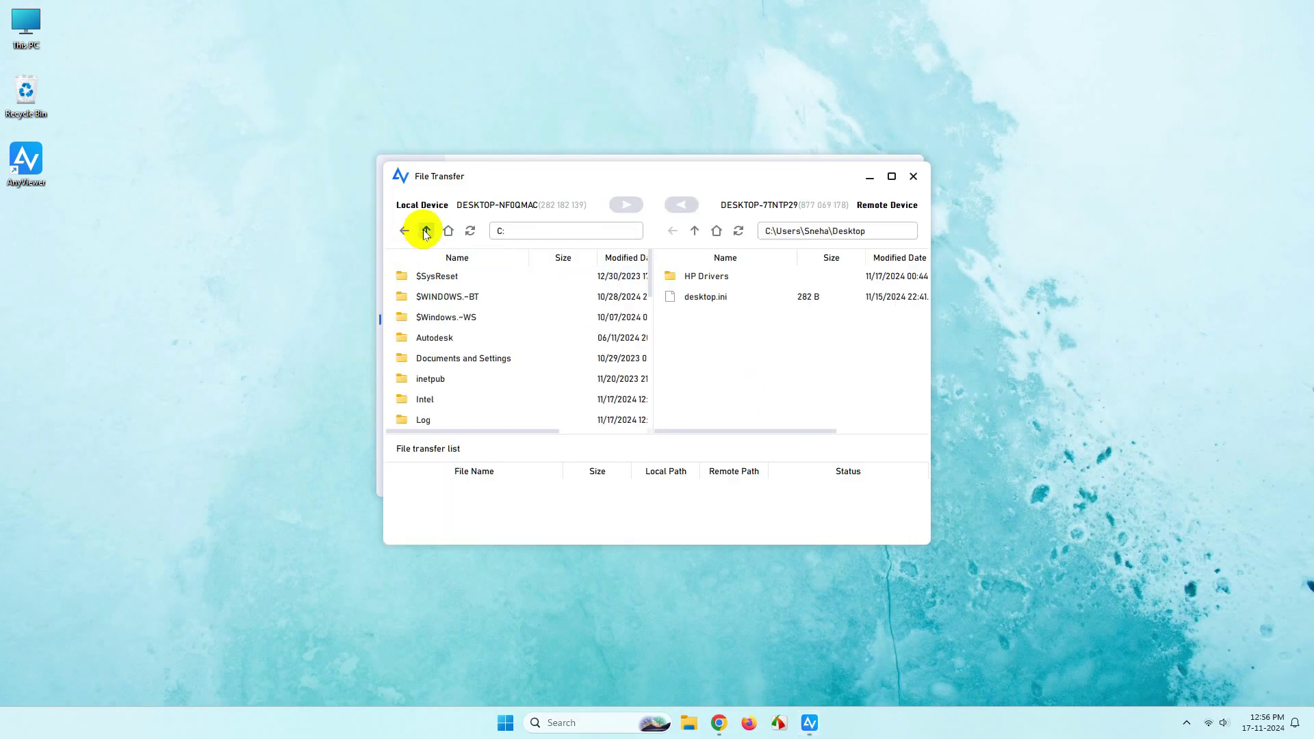
pyautogui.click(426, 231)
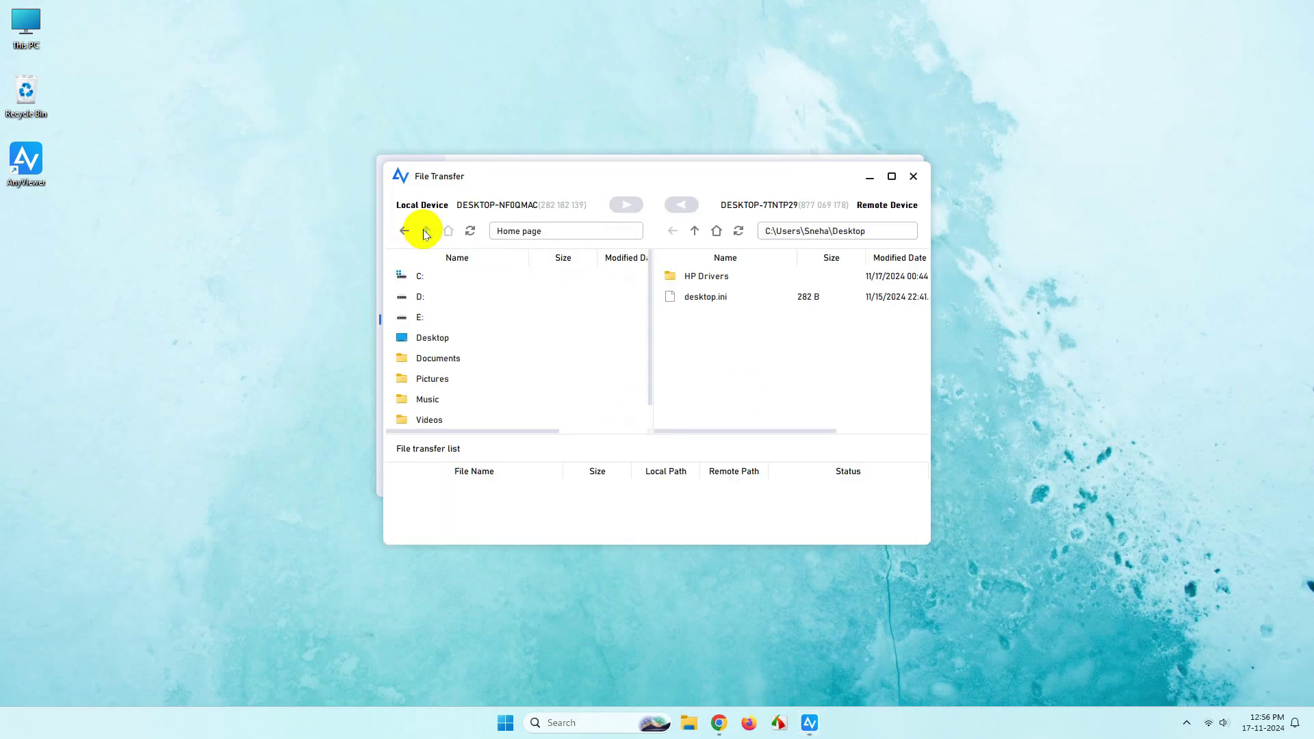
pyautogui.doubleClick(428, 302)
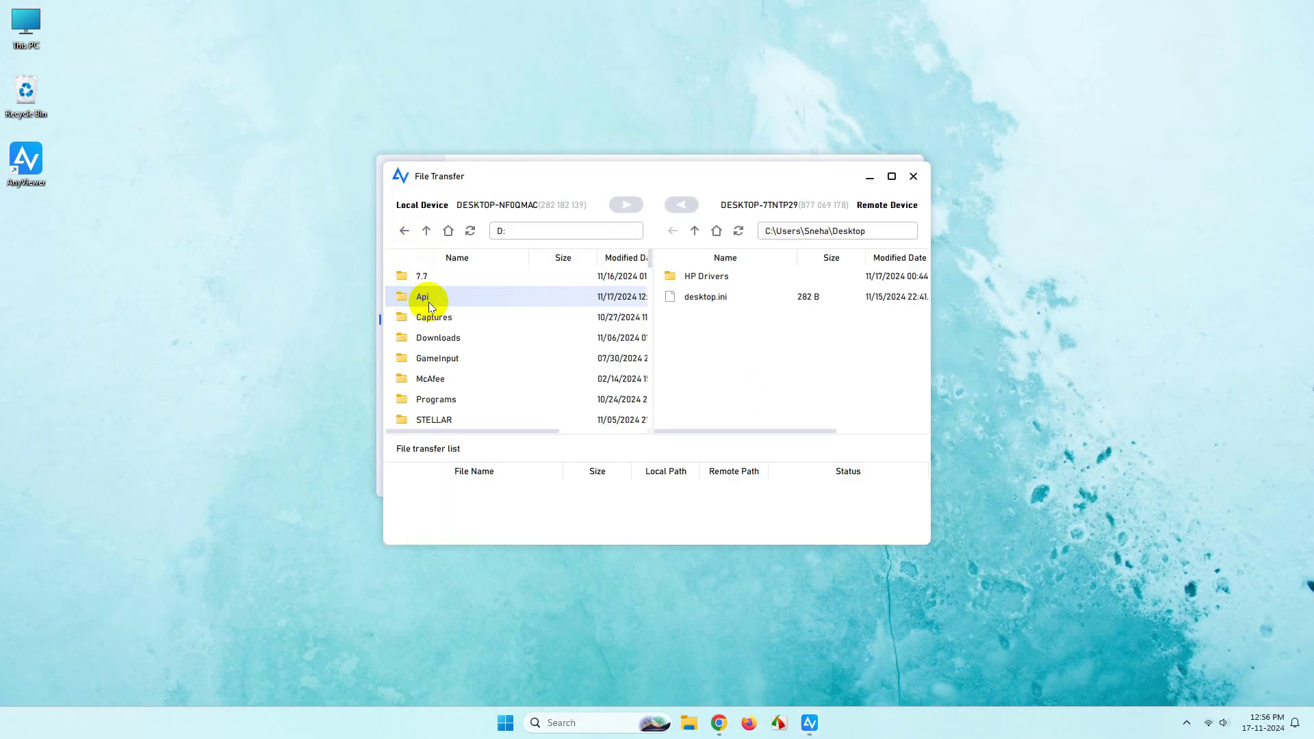
pyautogui.doubleClick(464, 318)
pyautogui.click(466, 318)
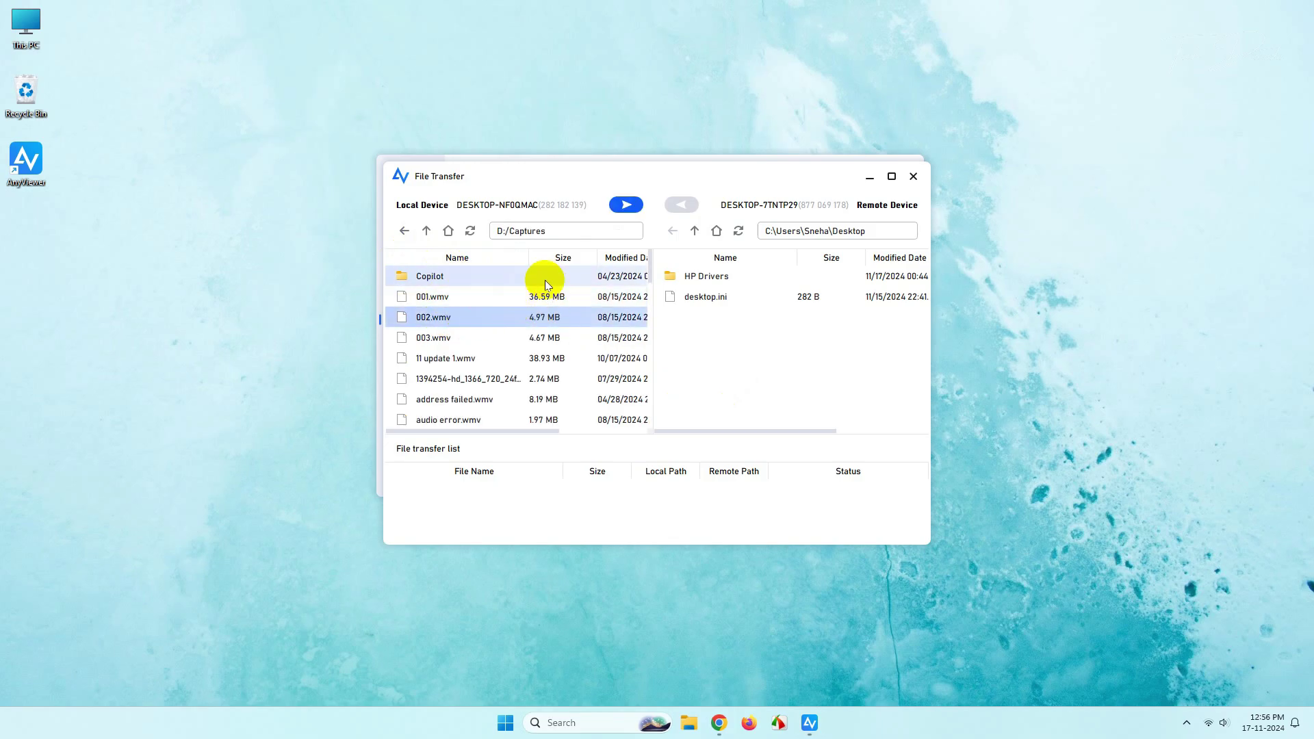
pyautogui.click(627, 206)
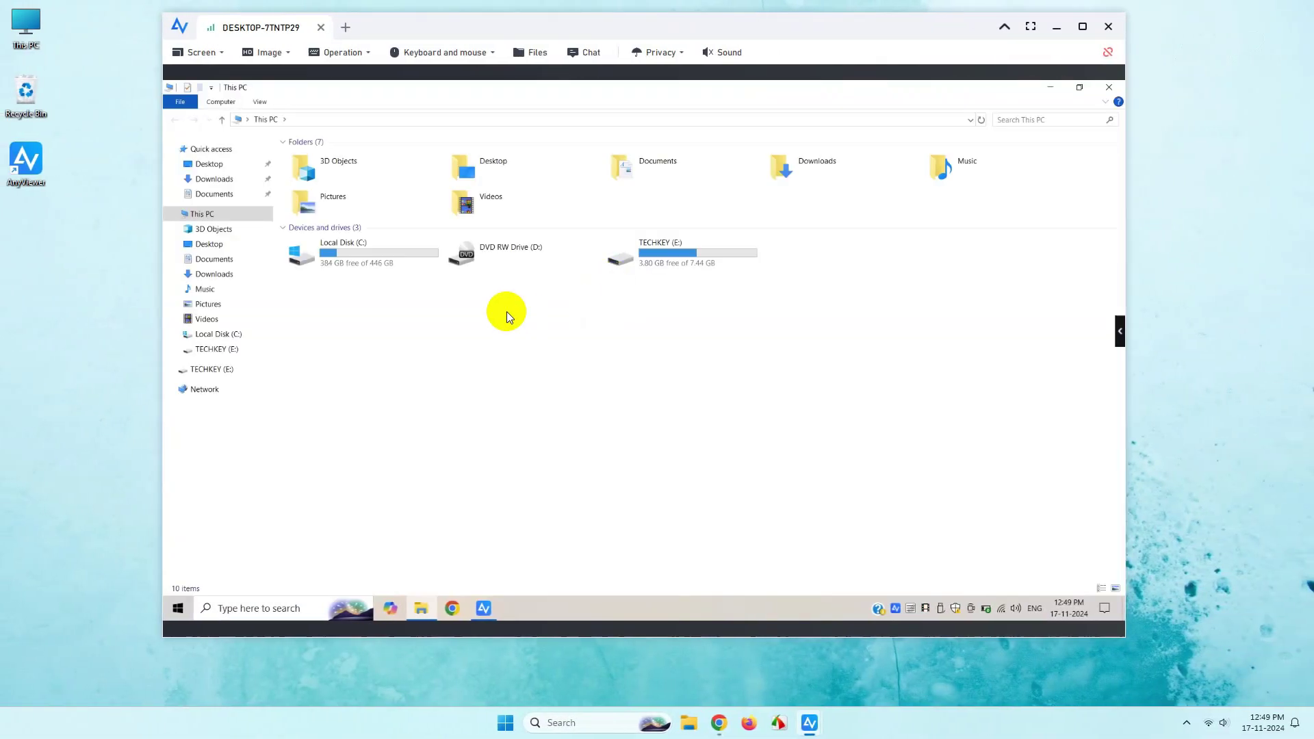
# Step: Run Disk Clean-up on the remote C: drive, including Delivery Optimisation Files, and delete the files
pyautogui.press('Right')
pyautogui.press('Right')
pyautogui.rightClick(350, 252)
pyautogui.click(382, 491)
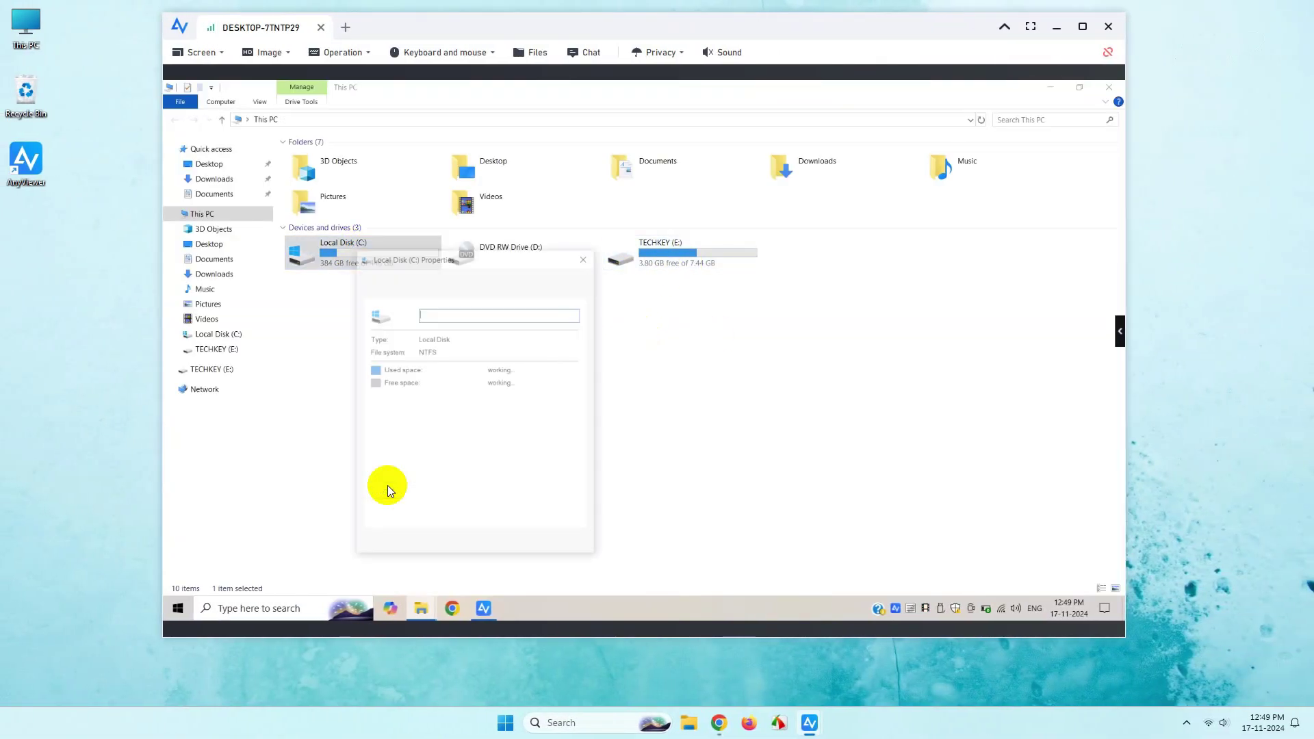
pyautogui.click(546, 465)
pyautogui.click(240, 244)
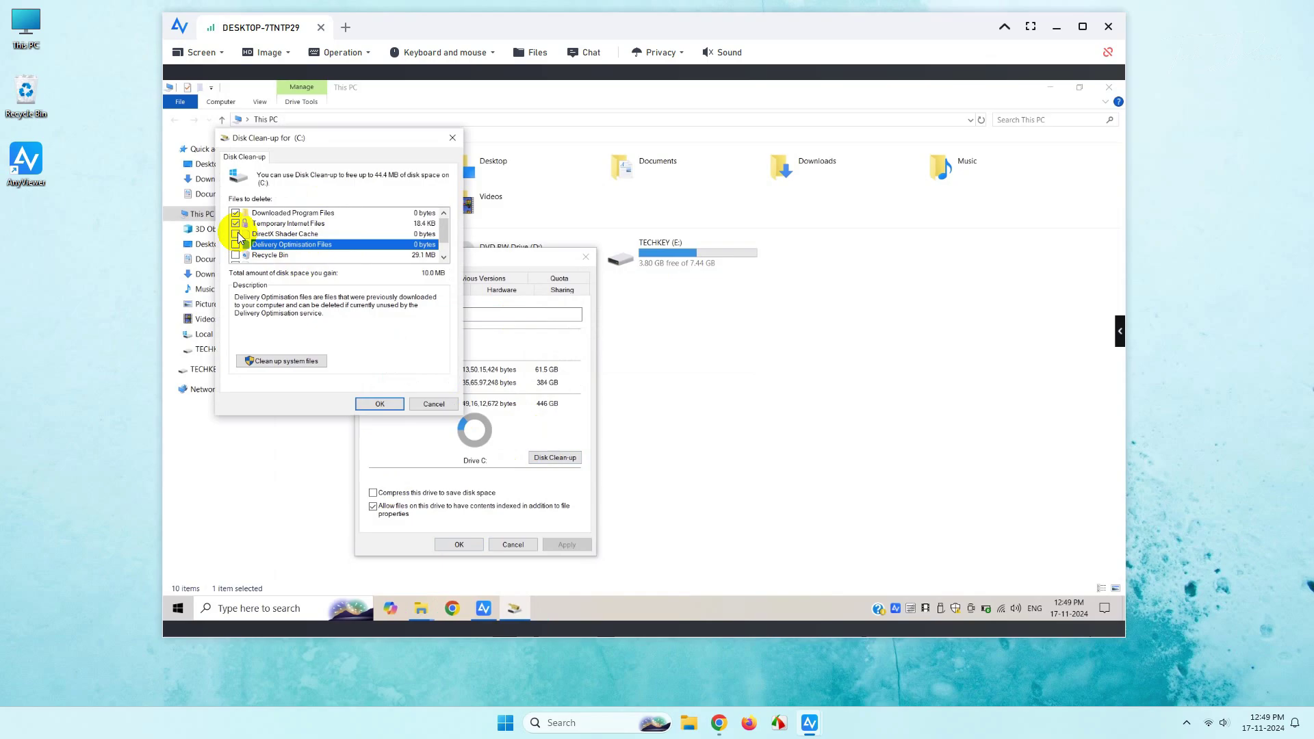
pyautogui.scroll(-1, 238, 236)
pyautogui.click(379, 404)
pyautogui.click(661, 352)
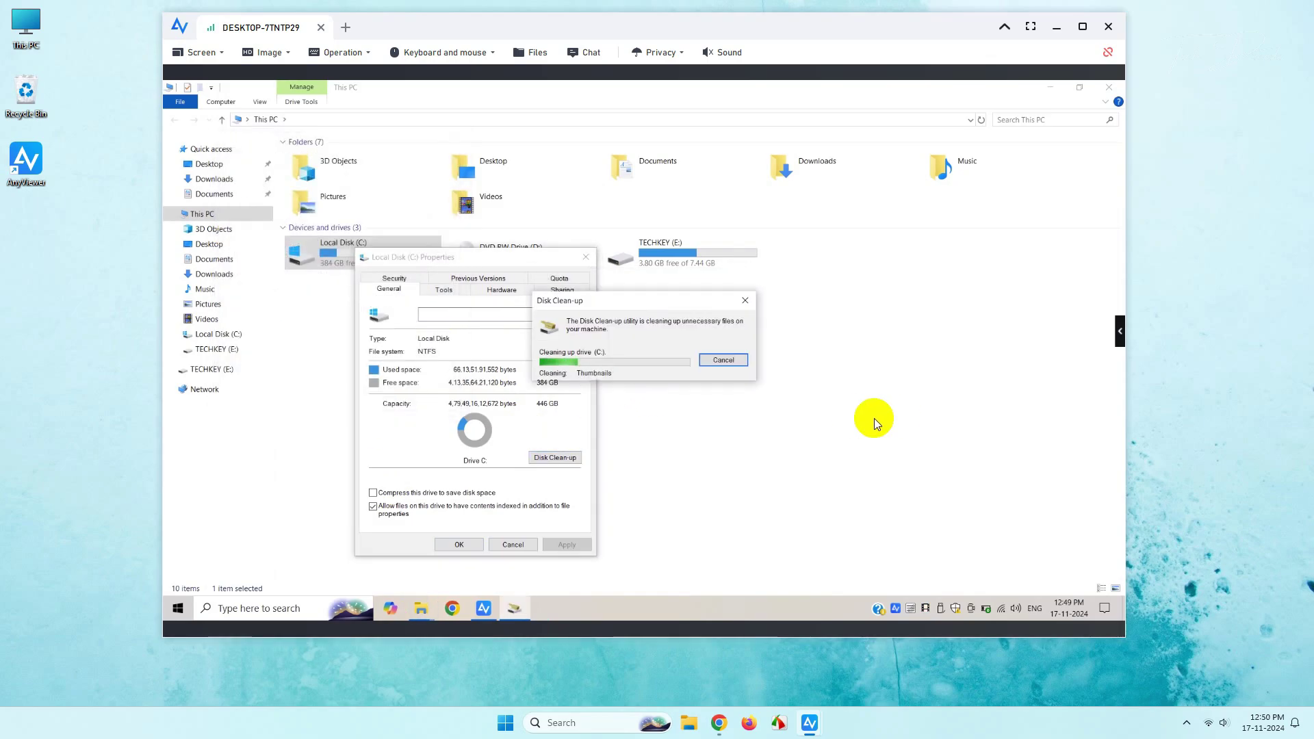
# Step: Close the C: properties and remote File Explorer, then open an administrator command prompt
pyautogui.click(453, 542)
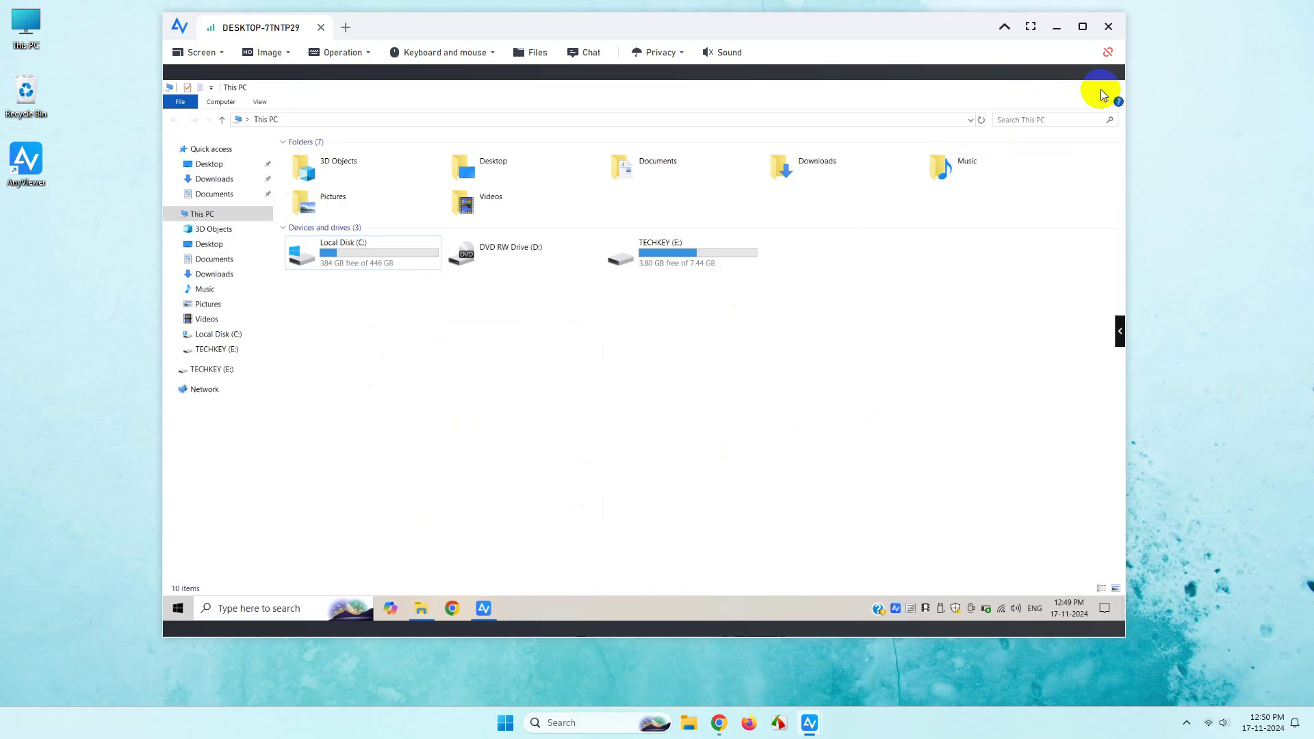
pyautogui.click(1103, 94)
pyautogui.click(342, 52)
pyautogui.click(342, 138)
# Step: Close cmd and recycle everything in the Windows Temp folder, skipping files in use
pyautogui.click(770, 155)
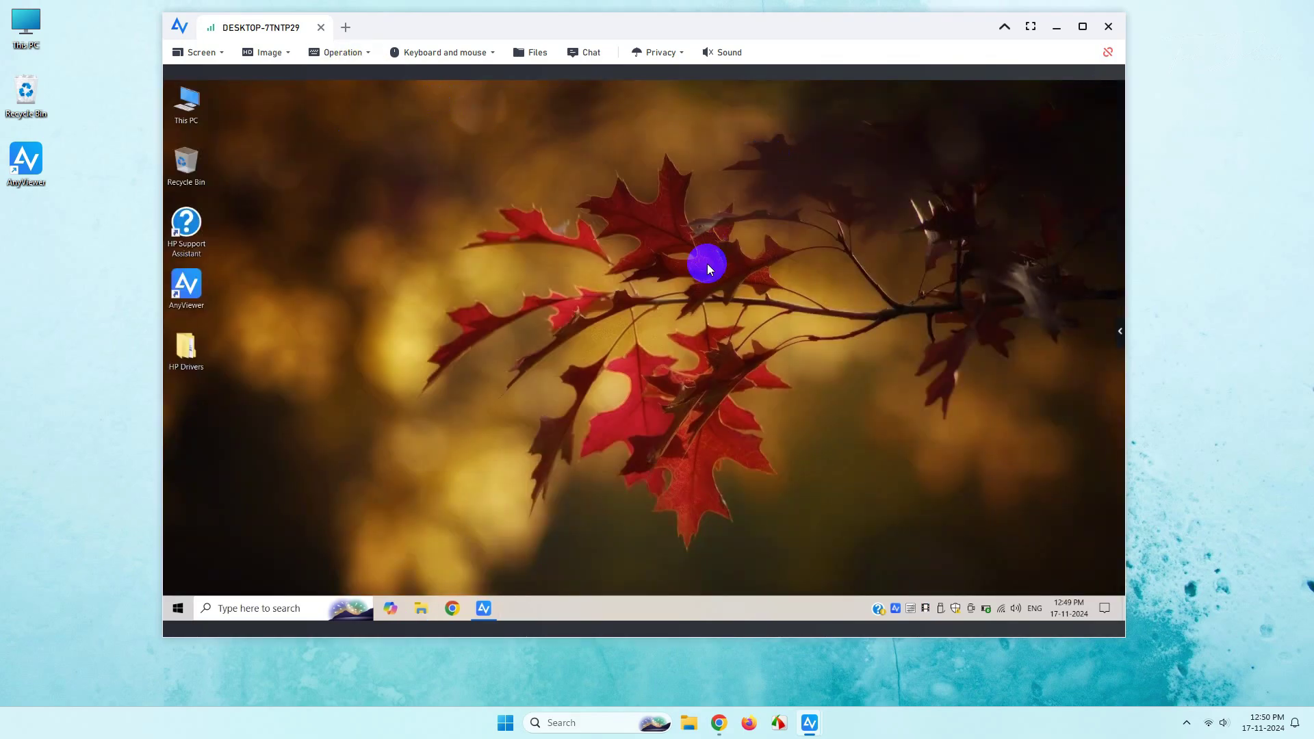
pyautogui.click(285, 602)
pyautogui.write('run')
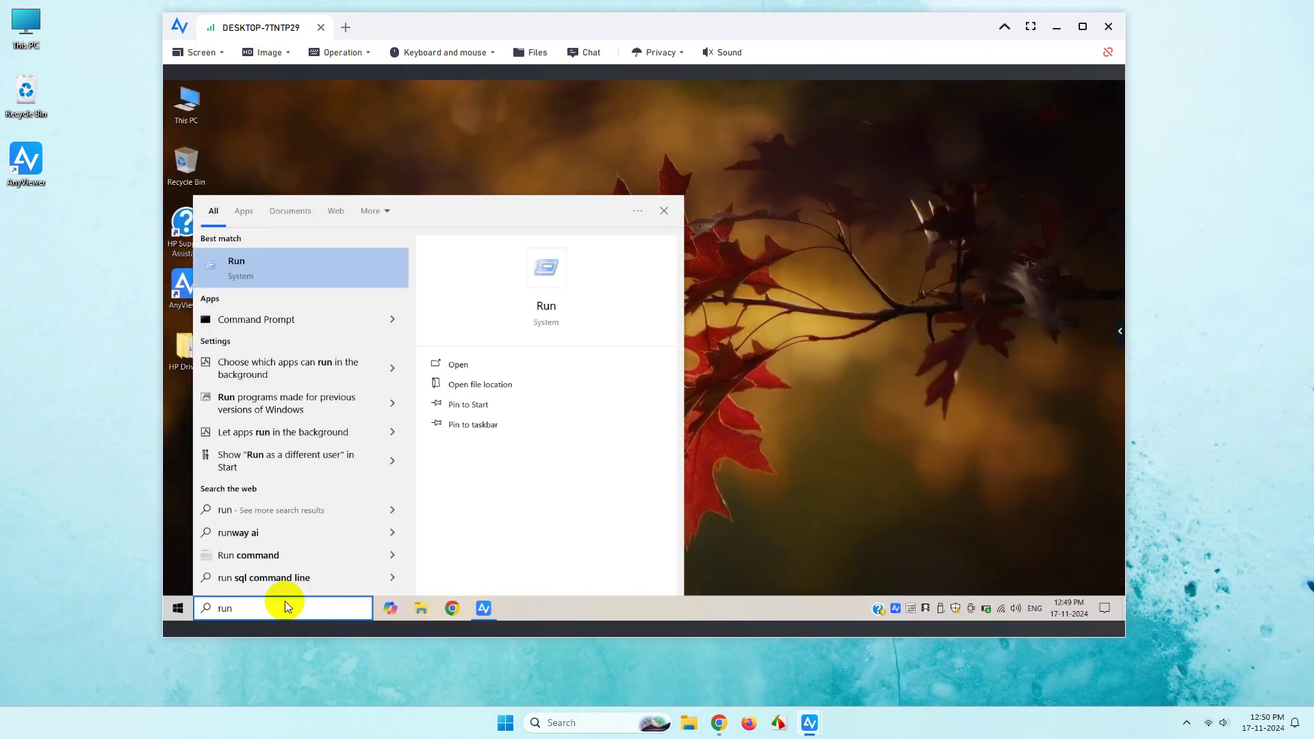
pyautogui.press('Return')
pyautogui.write('tem')
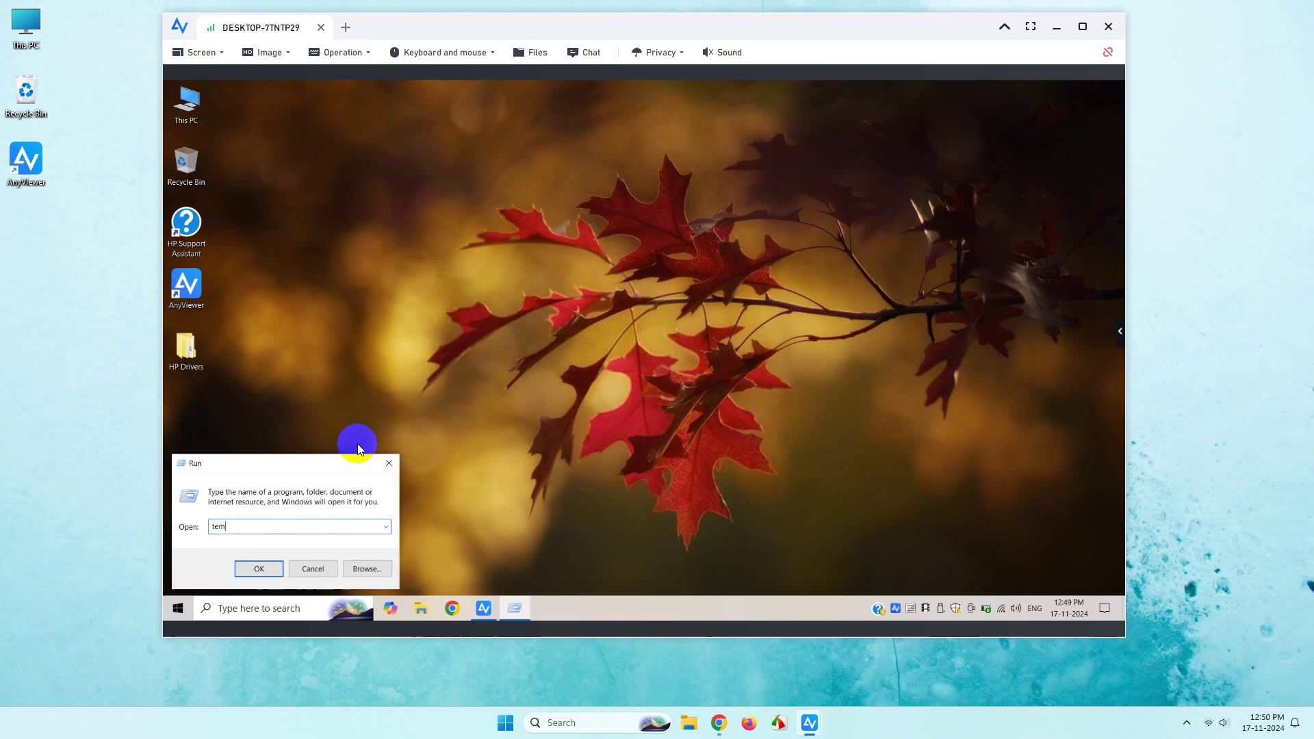
pyautogui.write('p')
pyautogui.press('Return')
pyautogui.click(672, 364)
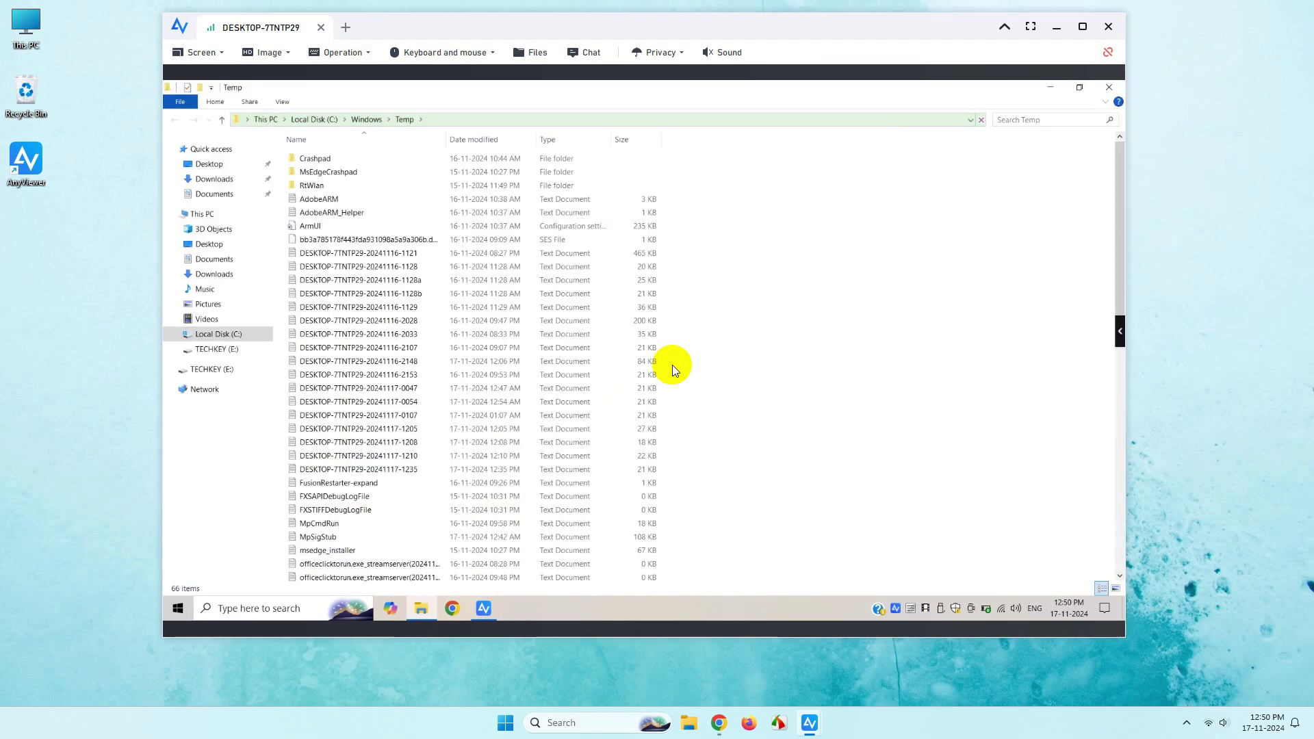
pyautogui.hotkey('ctrl', 'a')
pyautogui.press('Delete')
pyautogui.click(661, 349)
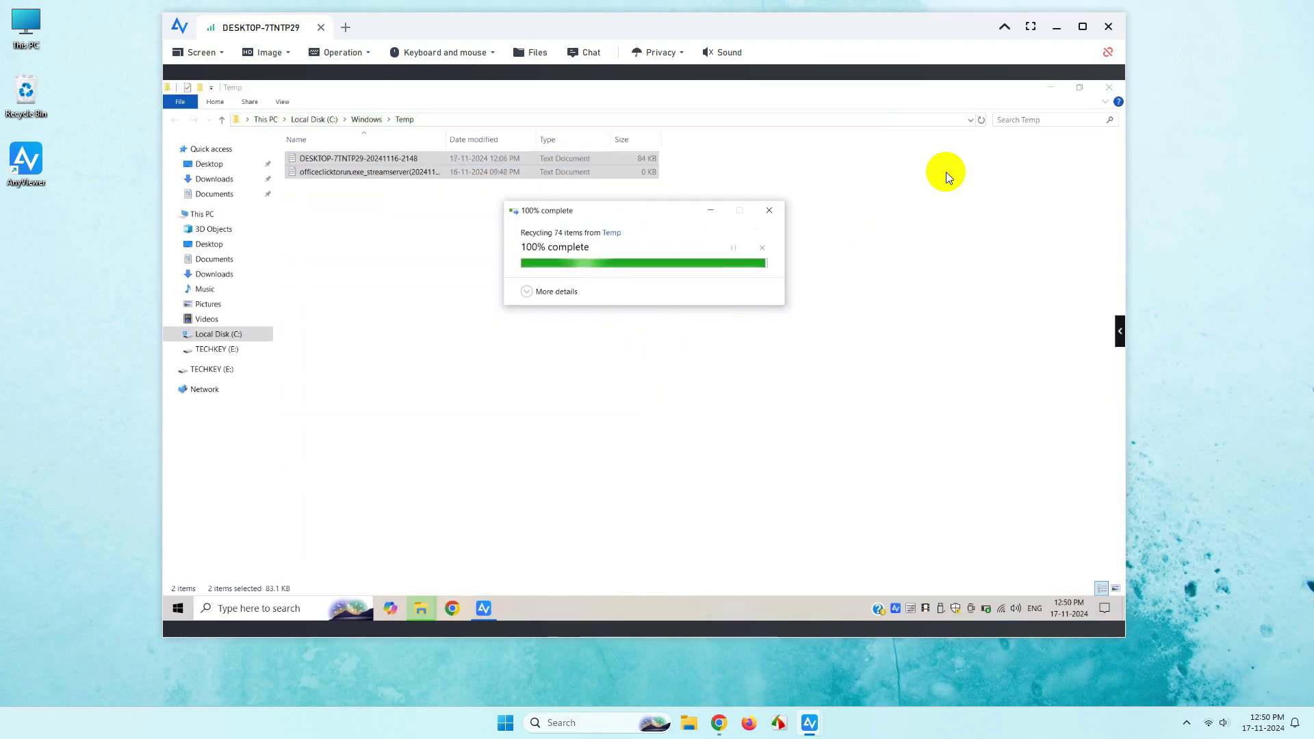
pyautogui.hotkey('alt', 'F4')
# Step: Recycle all files in the user's %temp% folder, skipping the one in use
pyautogui.press('super+r')
pyautogui.press('Return')
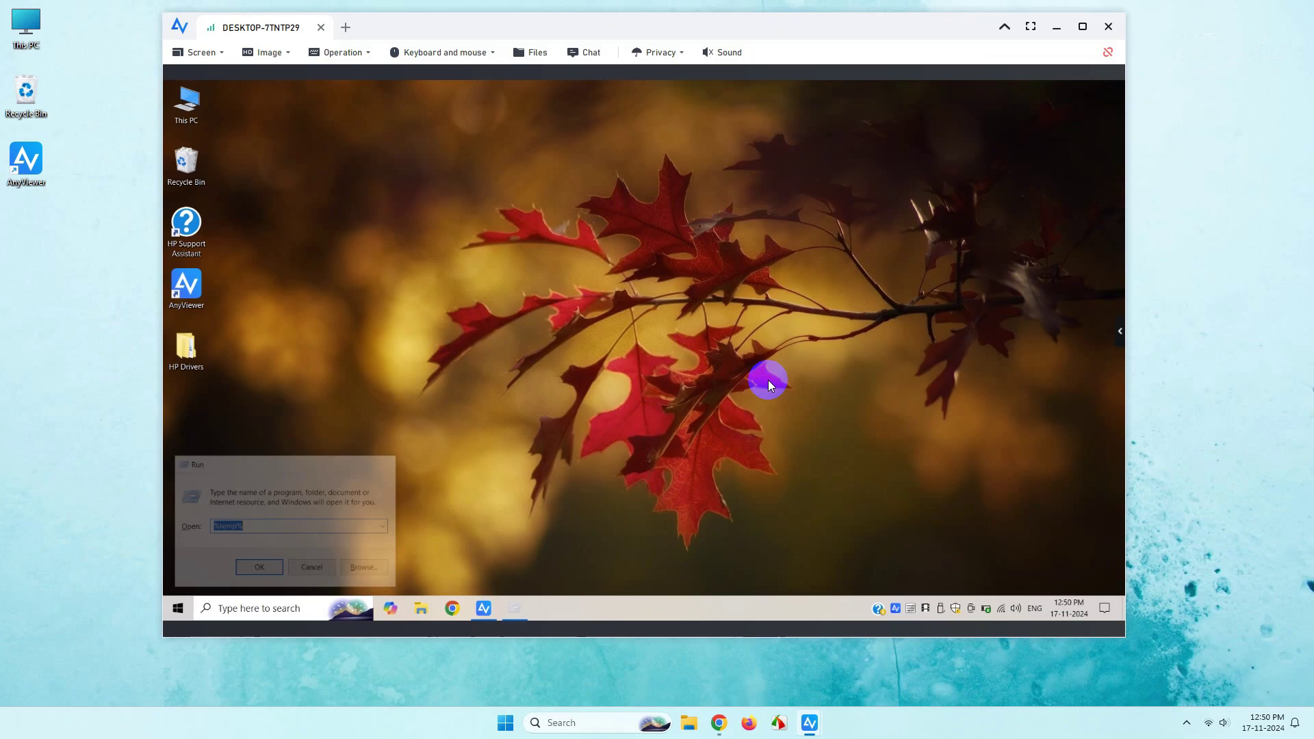
pyautogui.hotkey('ctrl', 'a')
pyautogui.press('Delete')
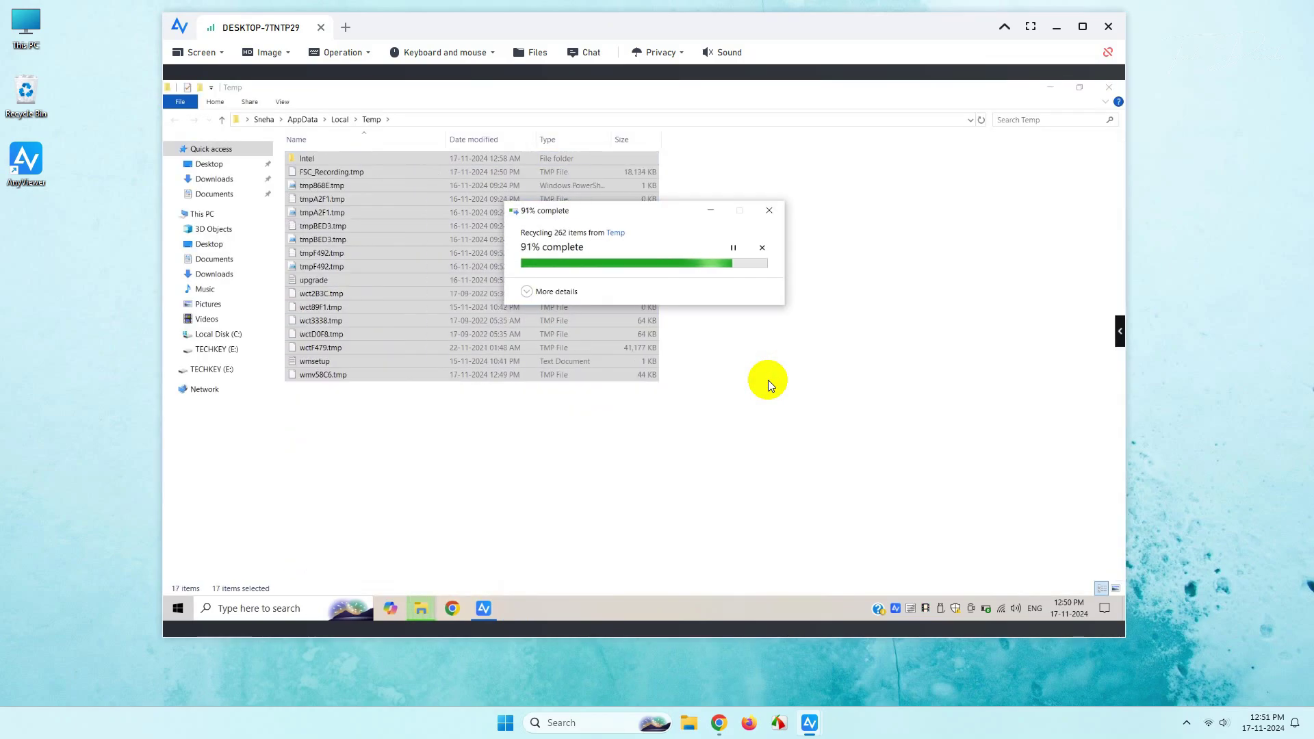
pyautogui.click(675, 346)
pyautogui.click(1108, 87)
# Step: Open the Prefetch folder and send all its files to the Recycle Bin
pyautogui.press('super+r')
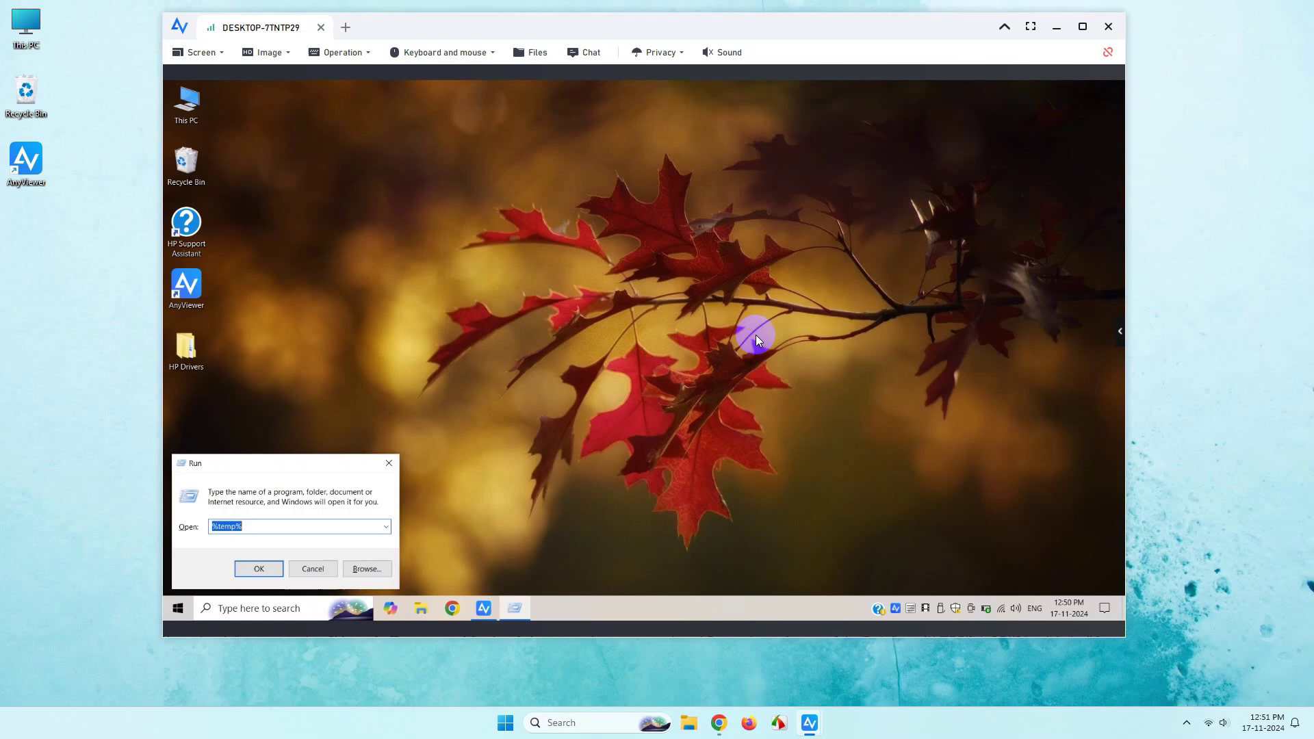
pyautogui.write('prefetch')
pyautogui.press('Return')
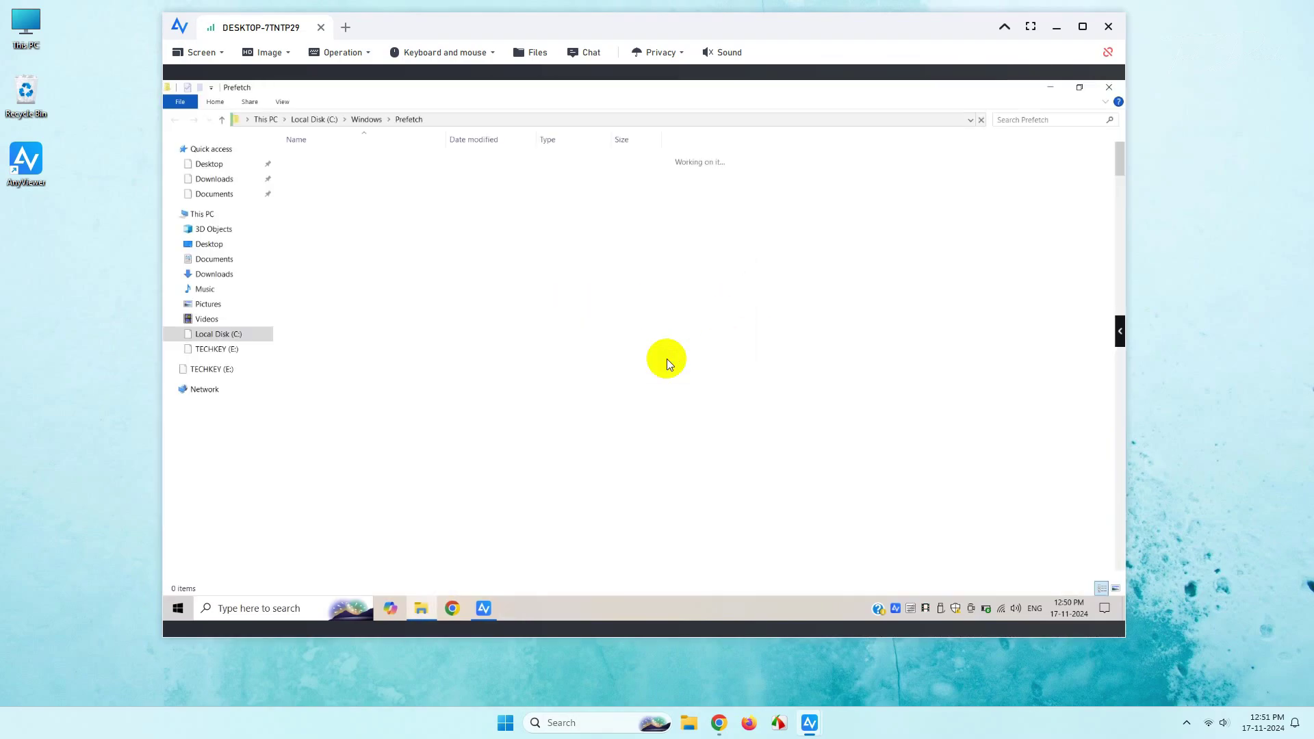
pyautogui.hotkey('ctrl', 'a')
pyautogui.press('Delete')
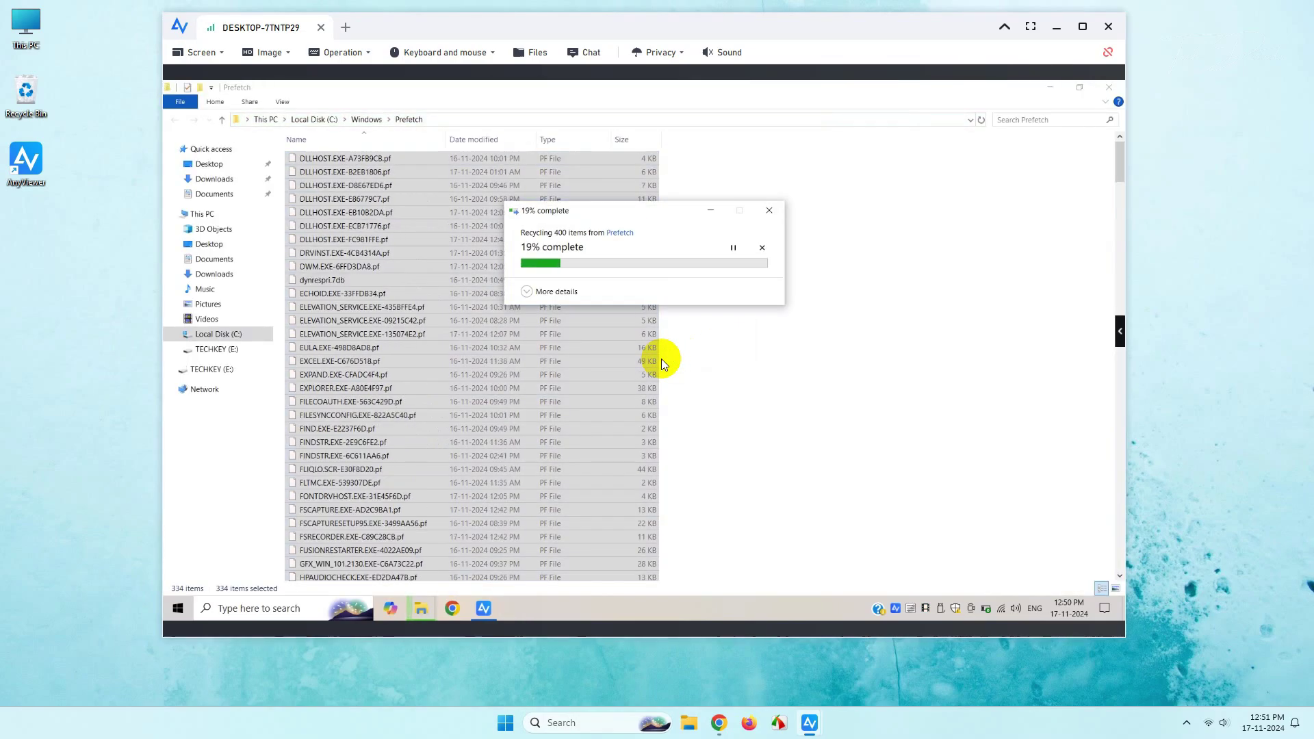
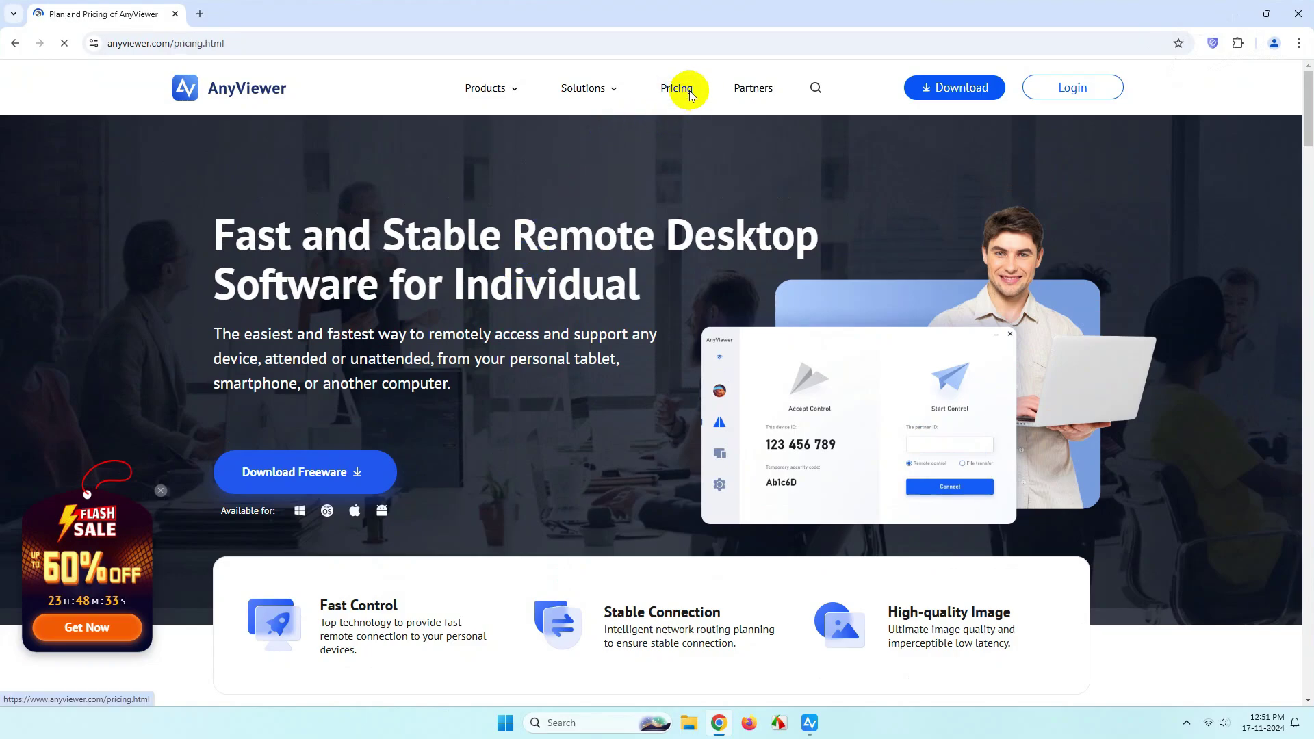
# Step: Switch pricing to 3-year billing: Professional $2.86/month and Enterprise $9.95/month, beside the Free plan
pyautogui.scroll(-2, 407, 265)
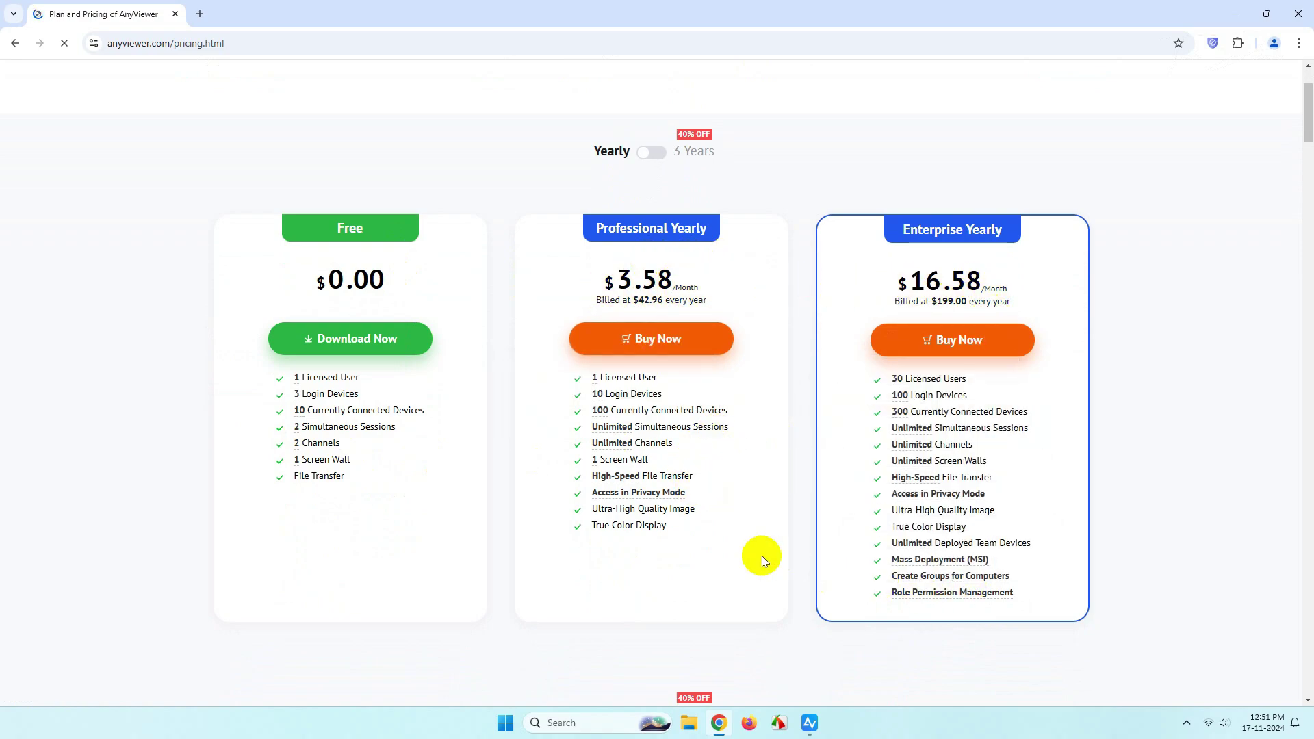
pyautogui.click(657, 153)
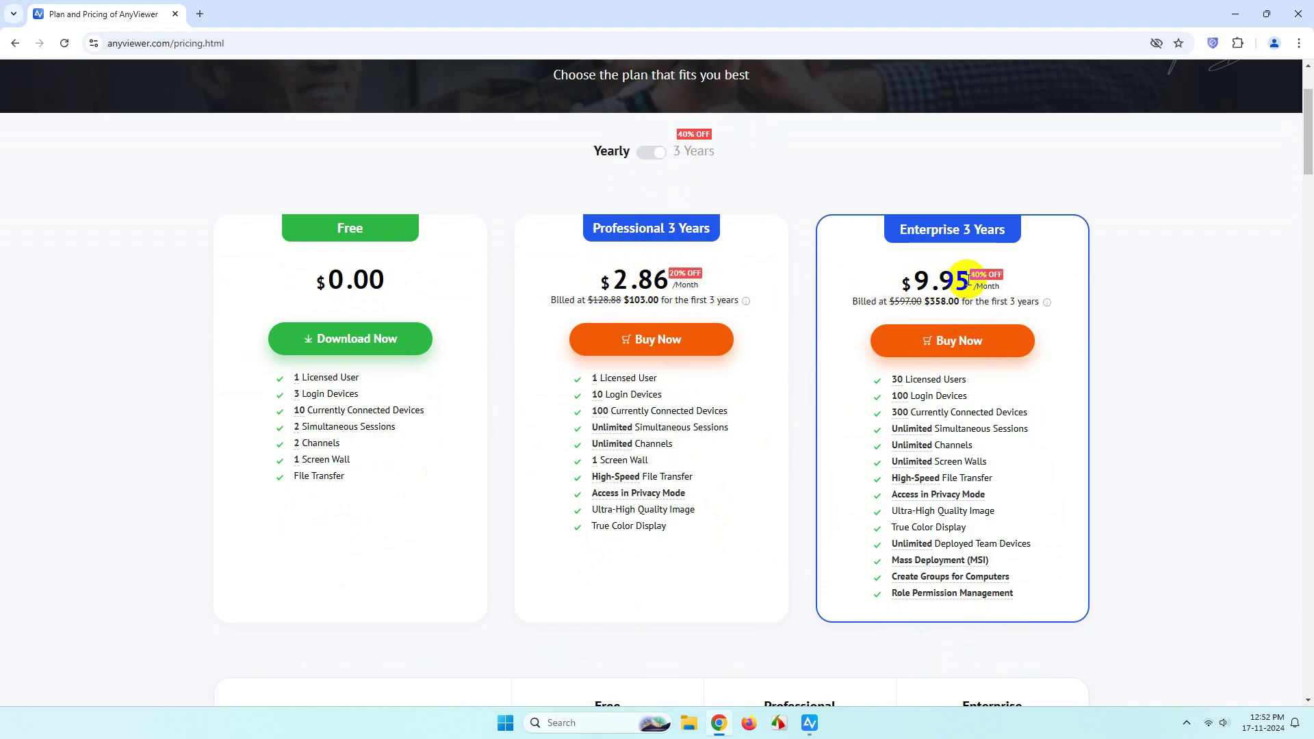
pyautogui.click(984, 341)
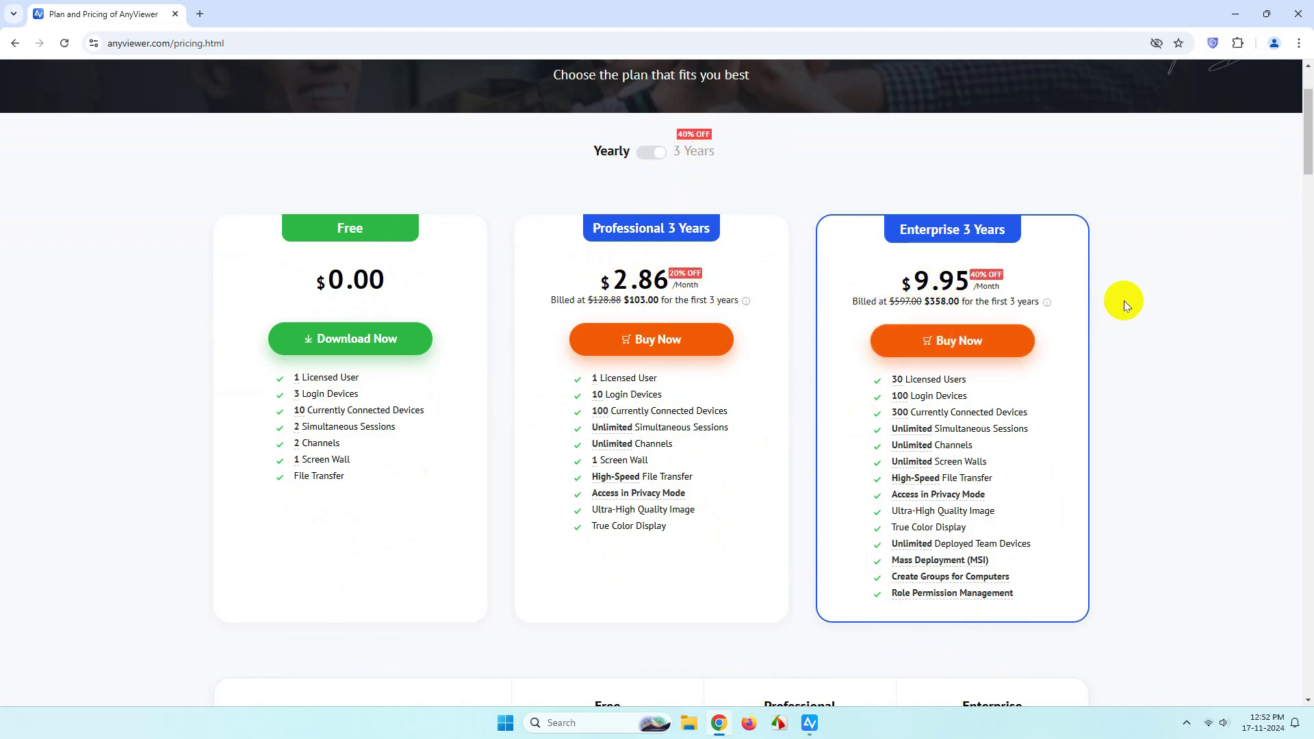
pyautogui.scroll(-3, 1124, 301)
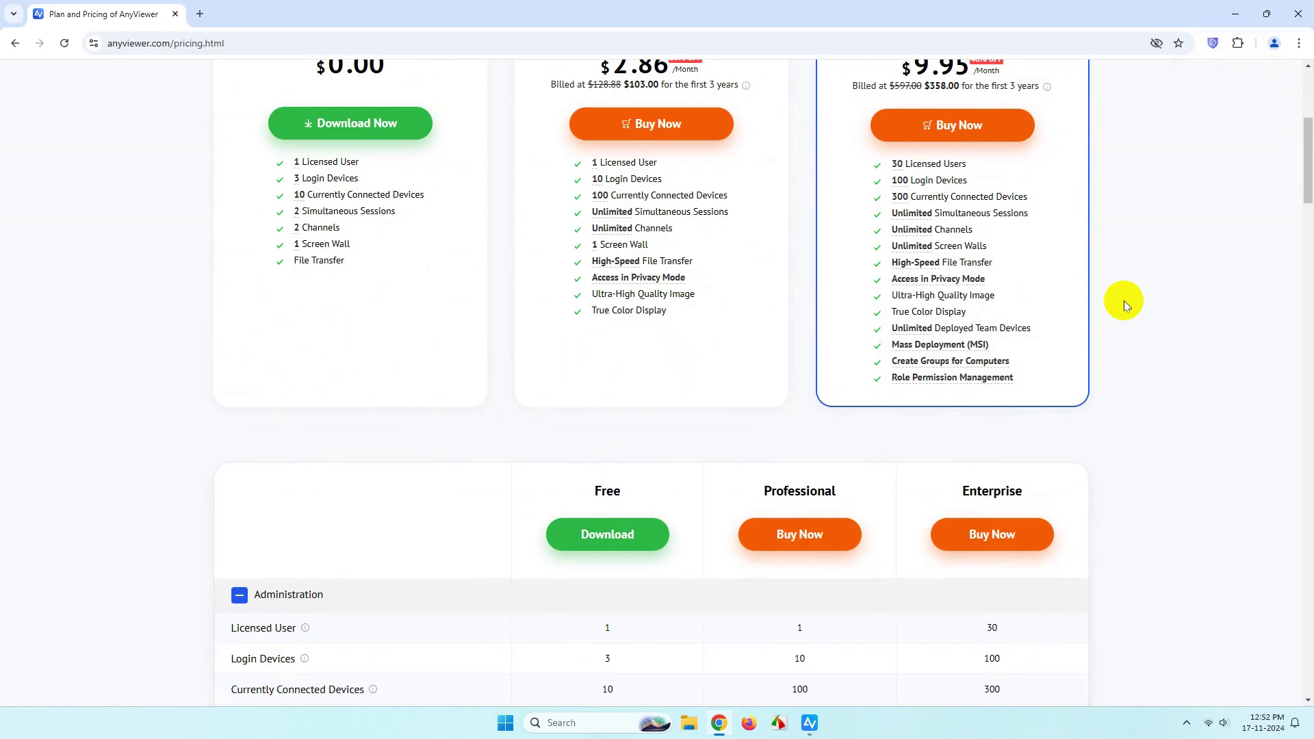
pyautogui.scroll(-5, 1124, 301)
pyautogui.scroll(-4, 1125, 301)
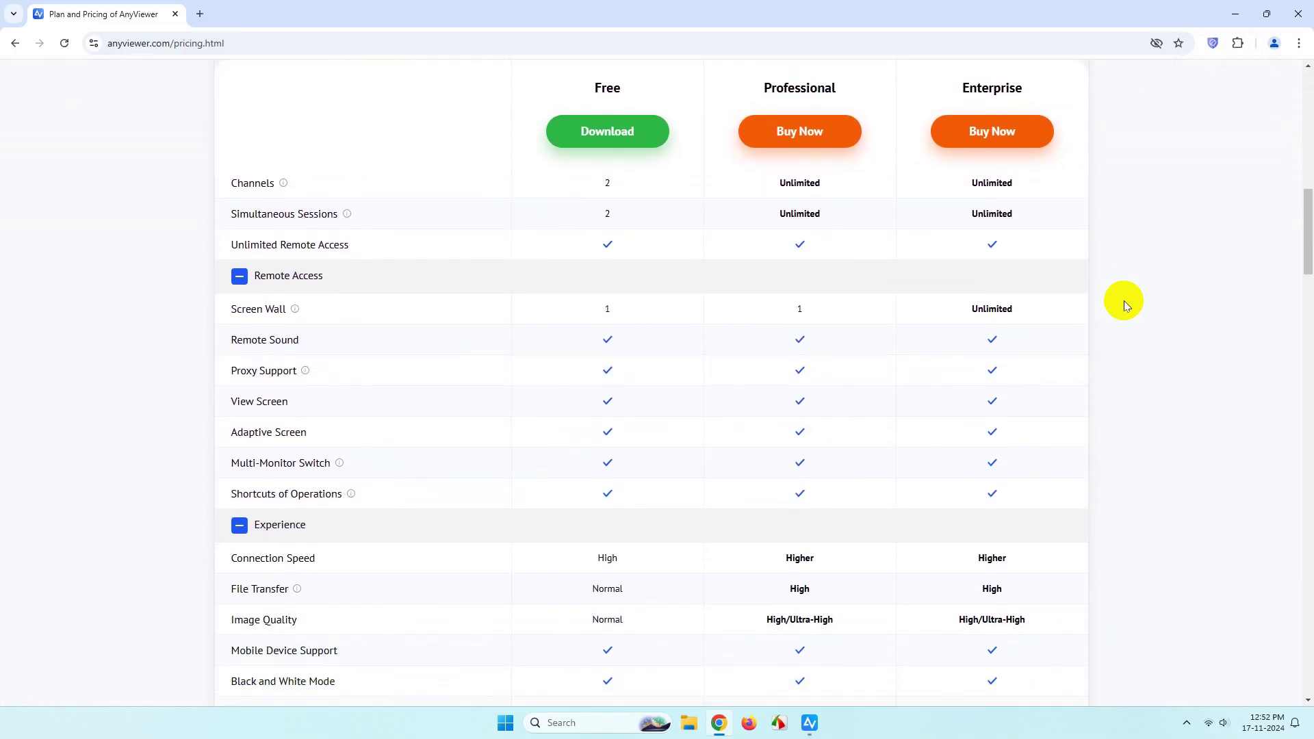
pyautogui.scroll(-5, 1126, 304)
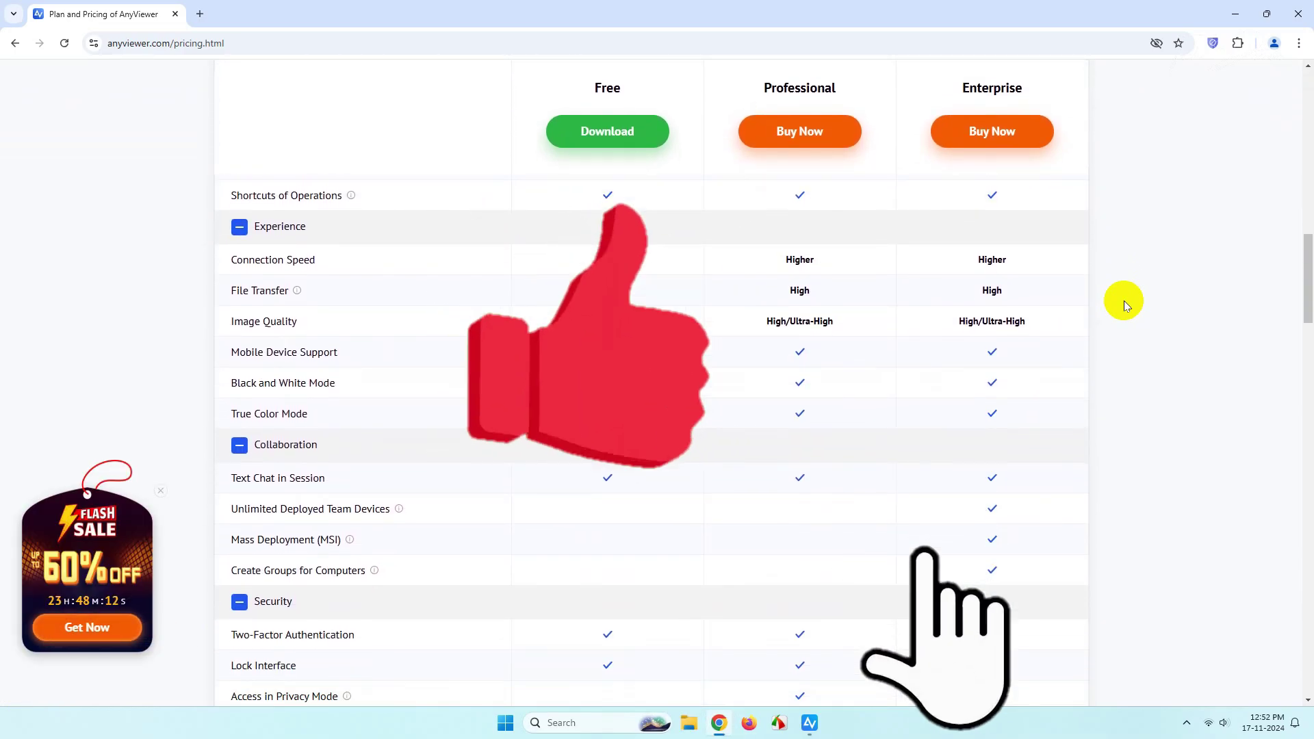
pyautogui.scroll(-2, 1125, 300)
pyautogui.scroll(15, 1124, 301)
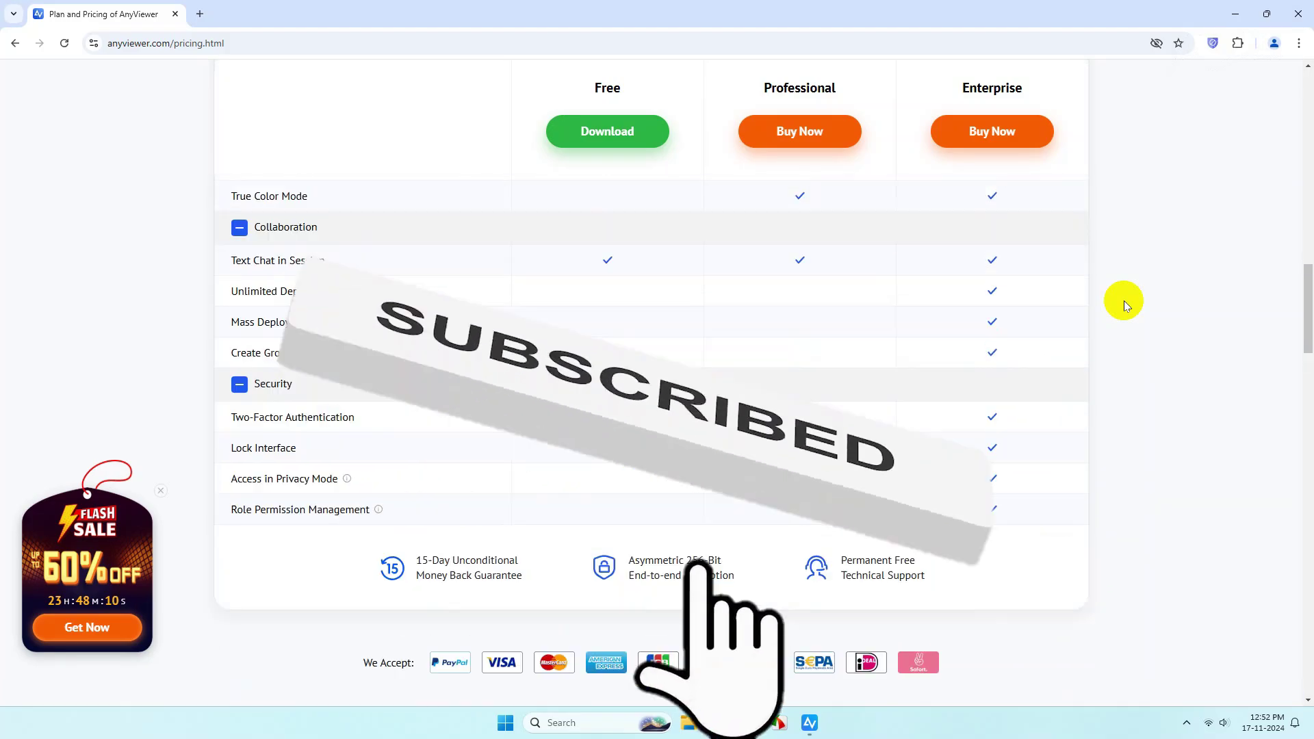
pyautogui.scroll(5, 1125, 301)
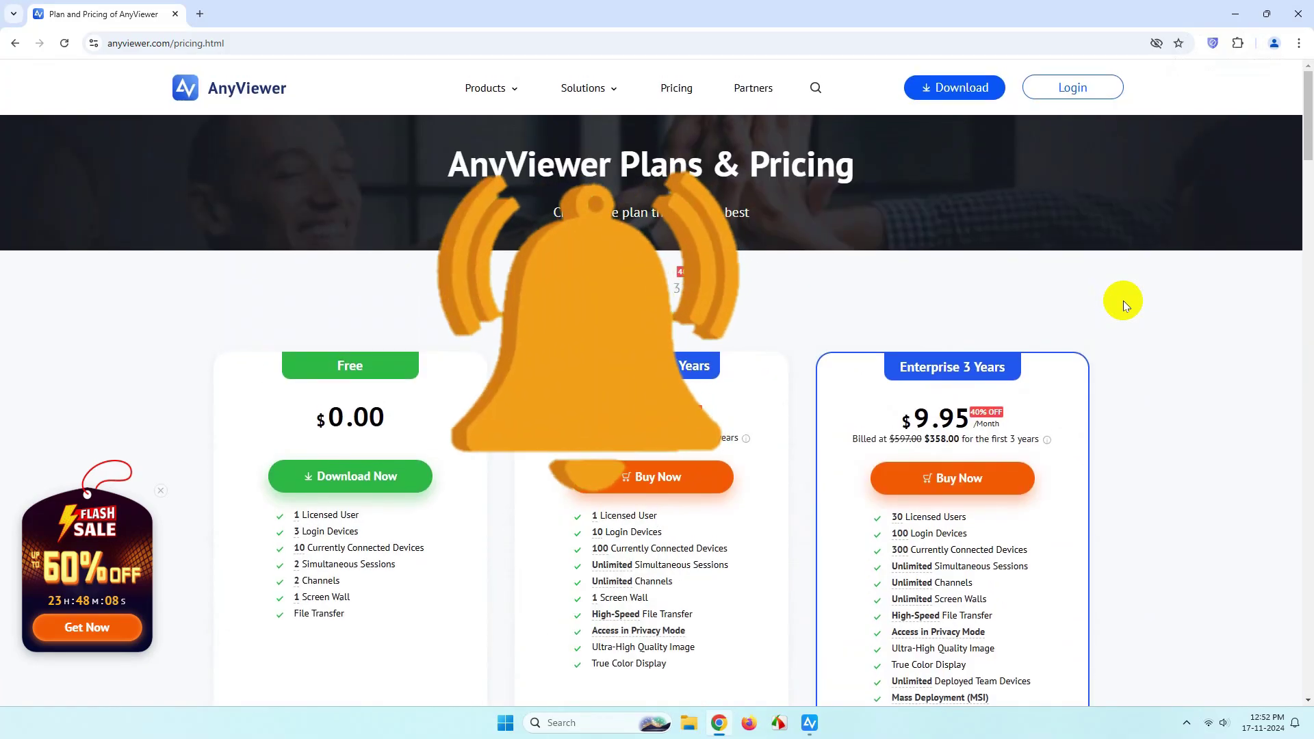